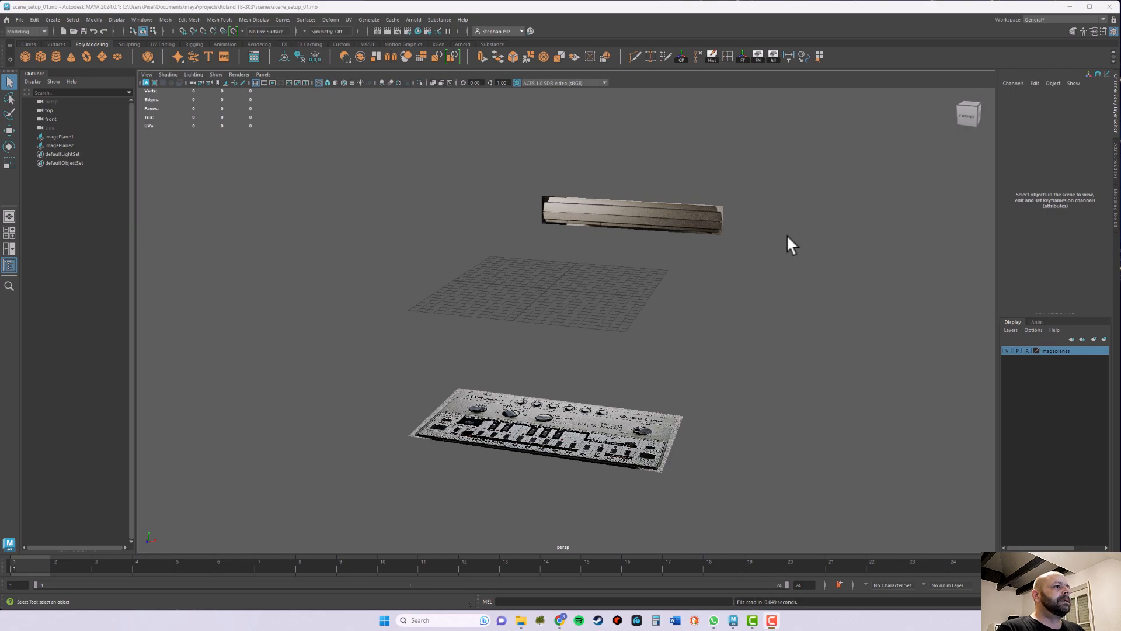
# Step: Maximize the top view over the TB-303 reference image and create a polygon plane at the origin
pyautogui.click(662, 256)
pyautogui.press('space')
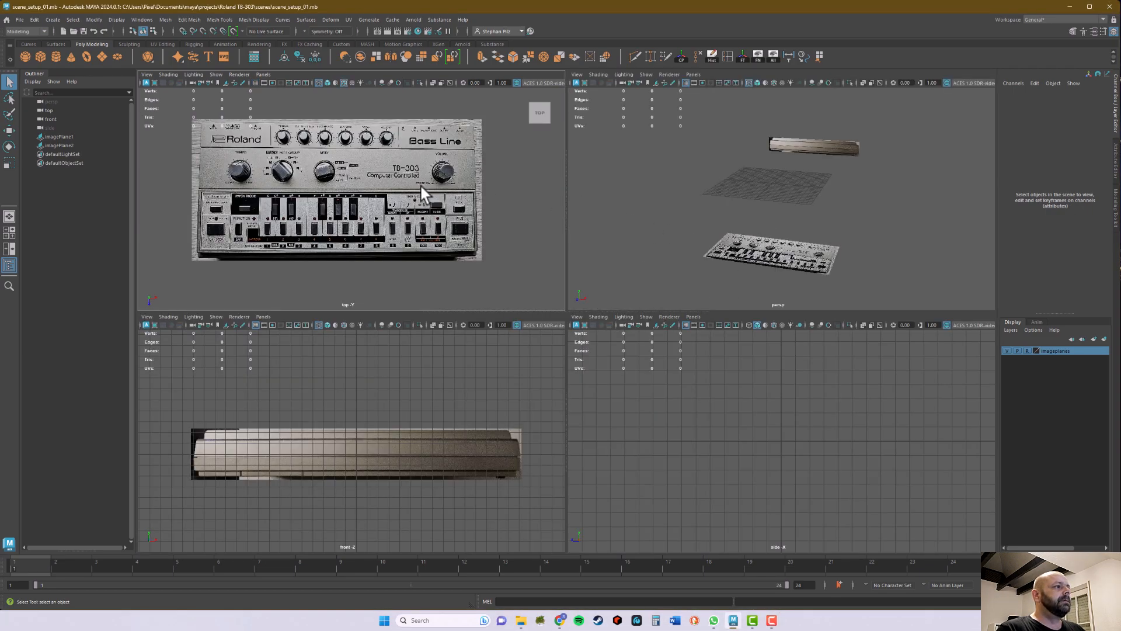
pyautogui.press('space')
pyautogui.keyDown('alt'); pyautogui.moveTo(565, 239); pyautogui.dragTo(582, 257, button='middle'); pyautogui.keyUp('alt')
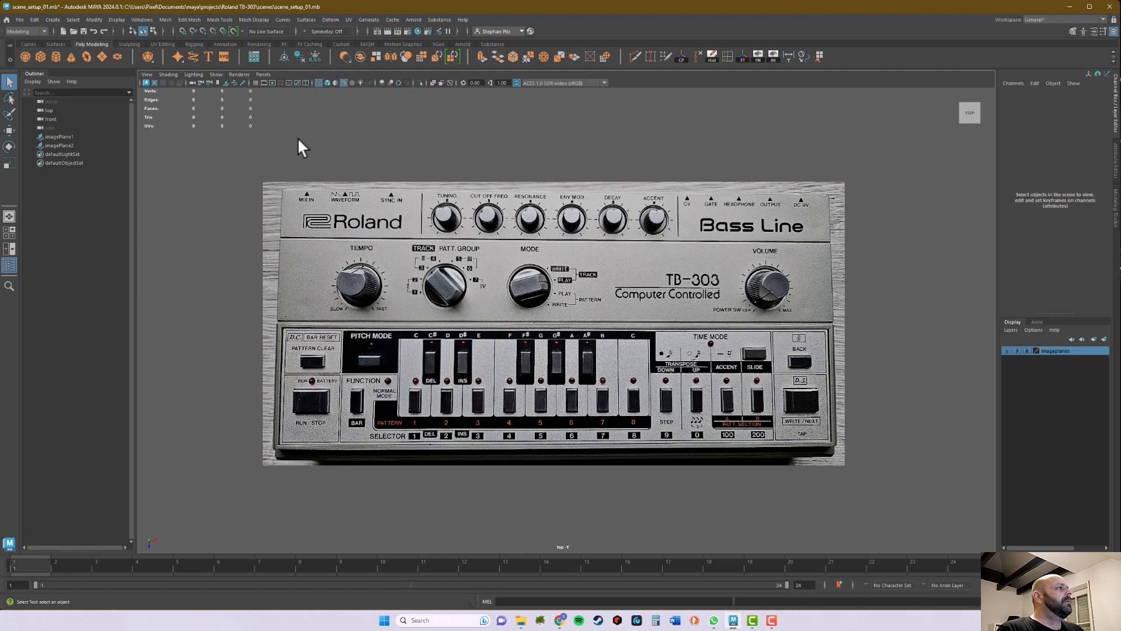
pyautogui.click(100, 54)
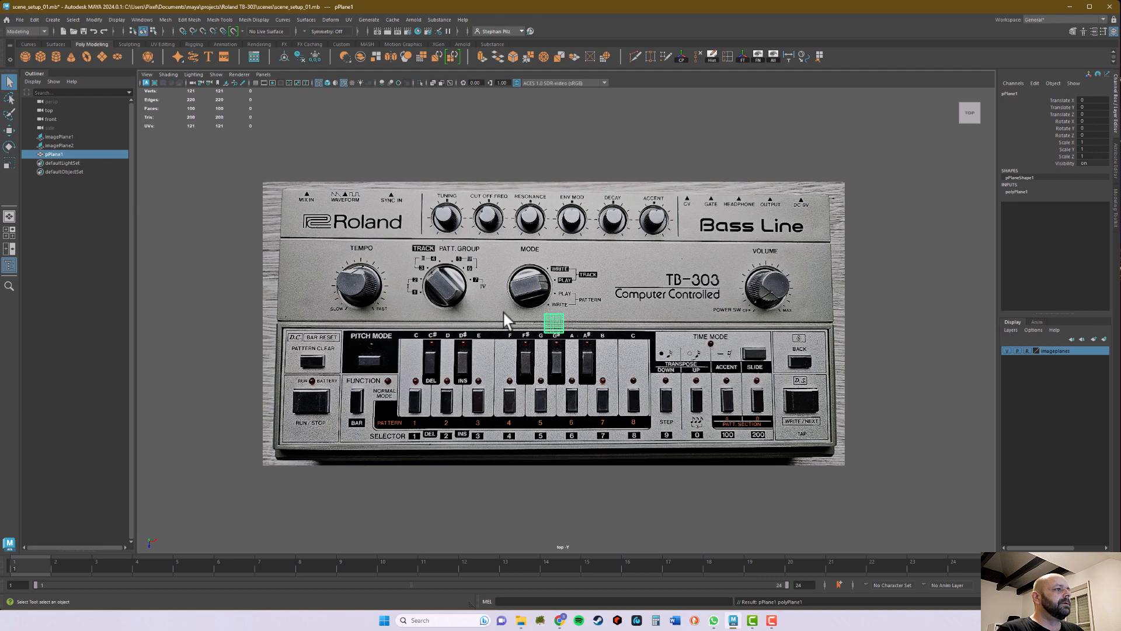
# Step: Scale the plane to cover the synth body in the reference image, with Scale X 30 and Scale Z 14.5
pyautogui.press('r')
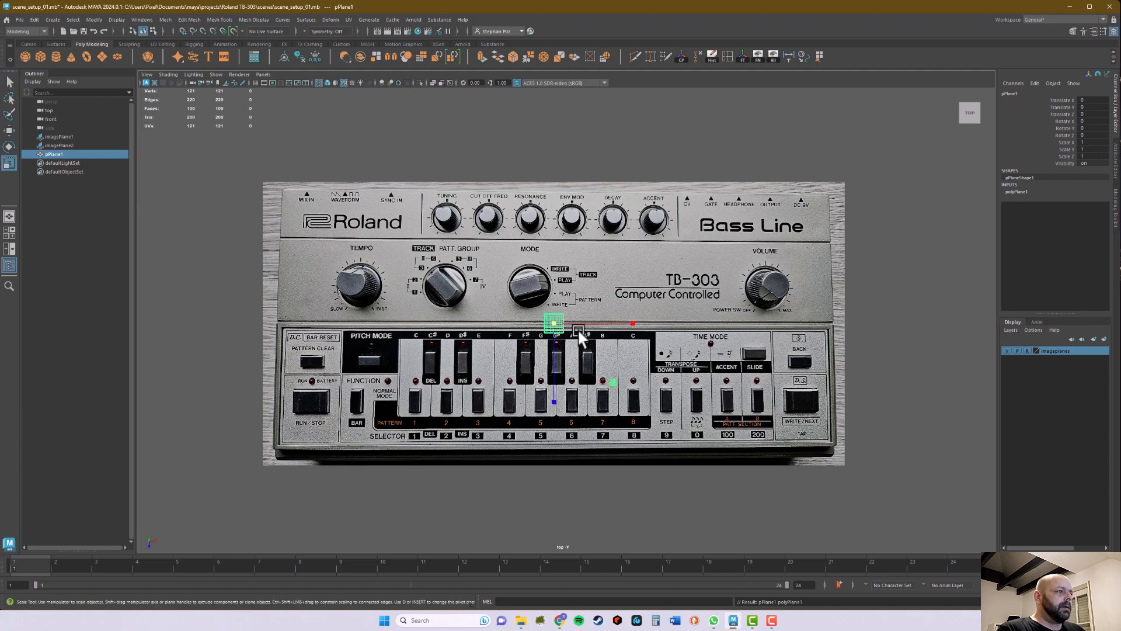
pyautogui.moveTo(559, 324); pyautogui.dragTo(705, 299)
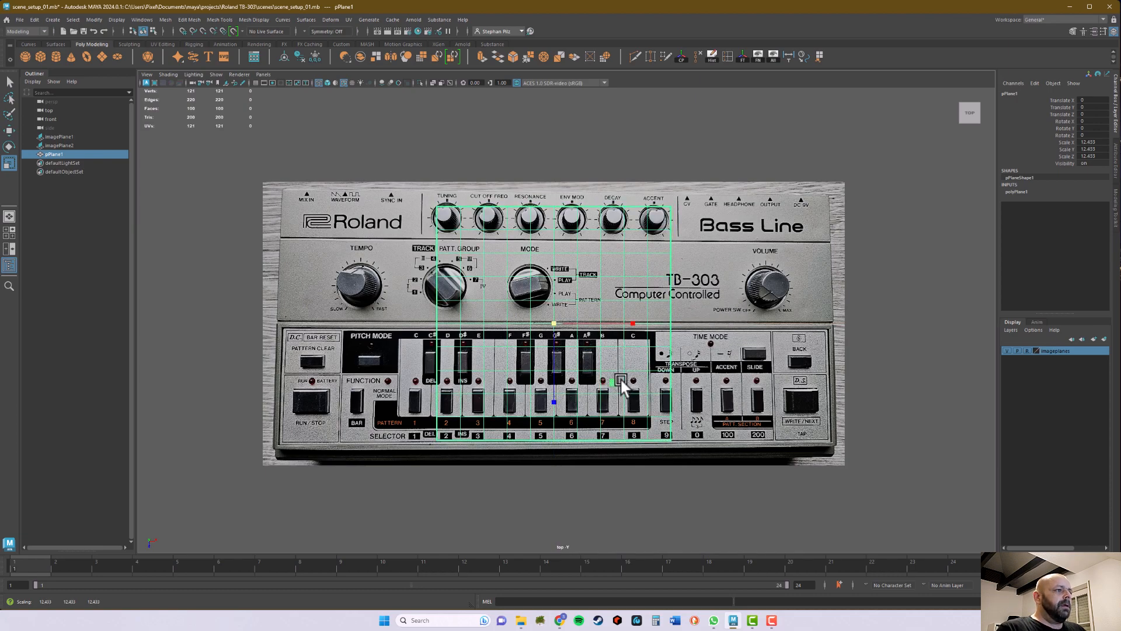
pyautogui.moveTo(615, 383); pyautogui.dragTo(763, 321)
pyautogui.click(1100, 141)
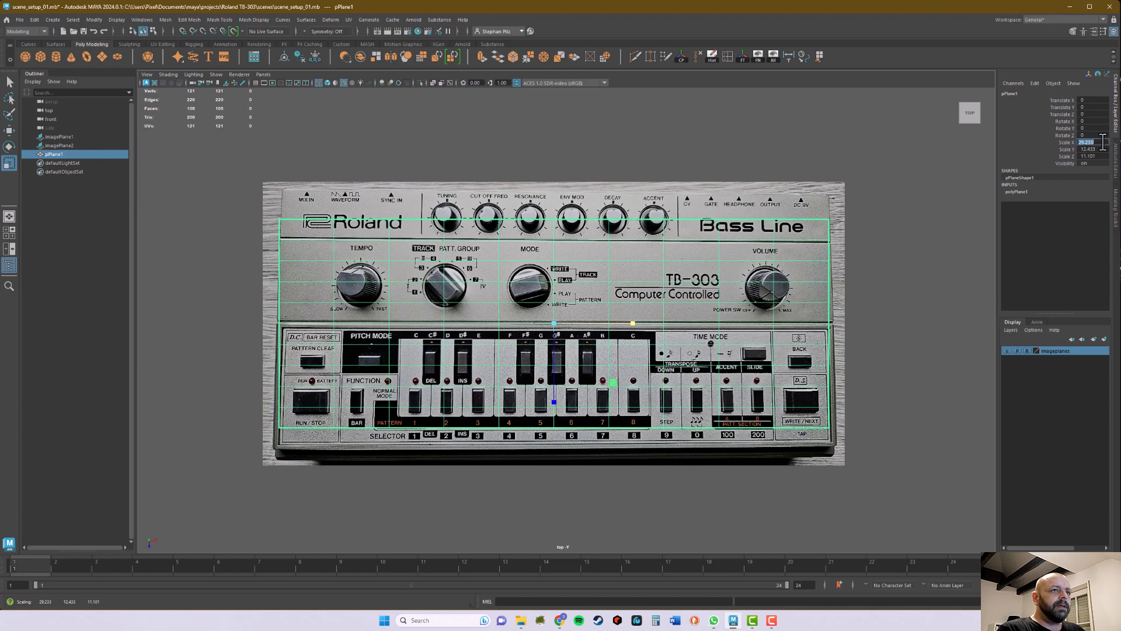
pyautogui.write('30')
pyautogui.press('Return')
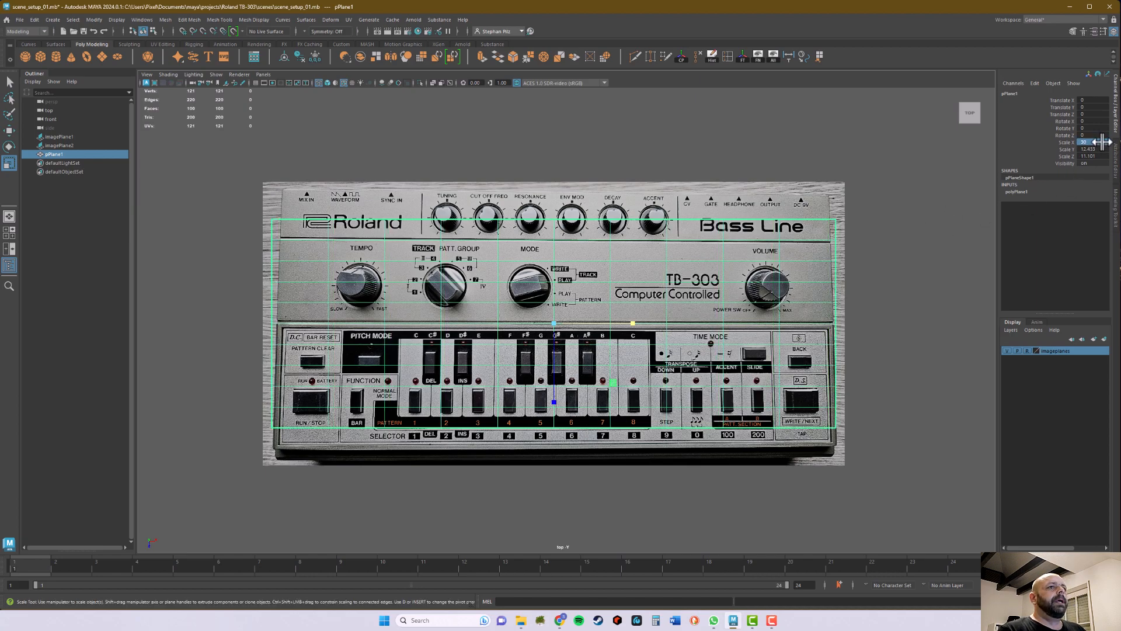
pyautogui.click(1101, 157)
pyautogui.write('1')
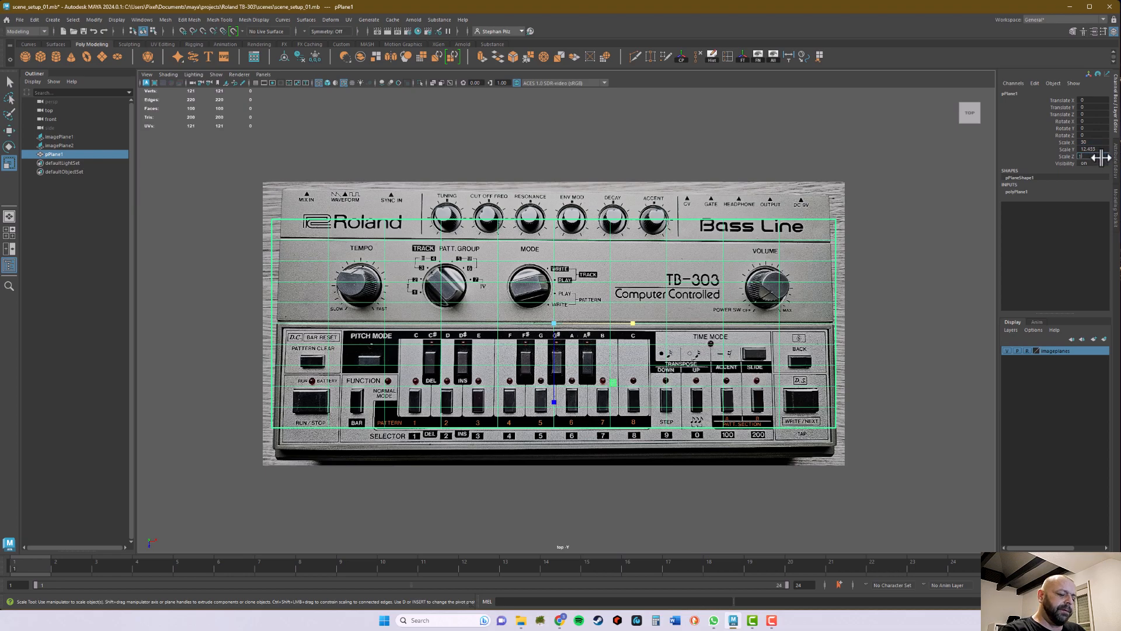
pyautogui.press('Return')
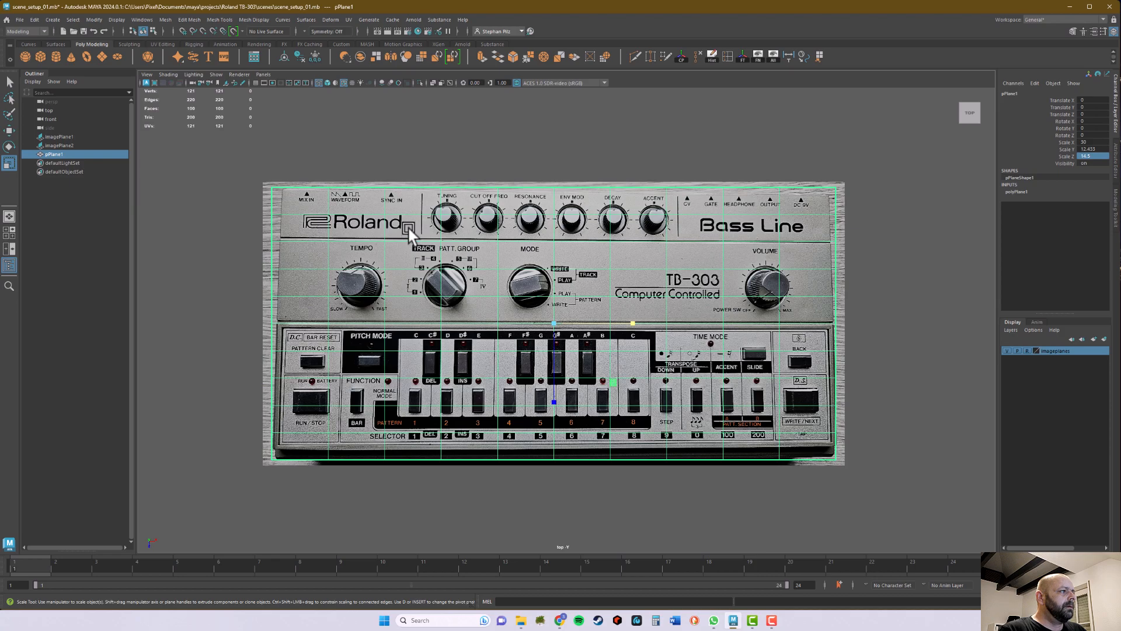
# Step: Set the plane's width and height subdivisions to 1 each
pyautogui.rightClick(409, 229)
pyautogui.click(413, 211)
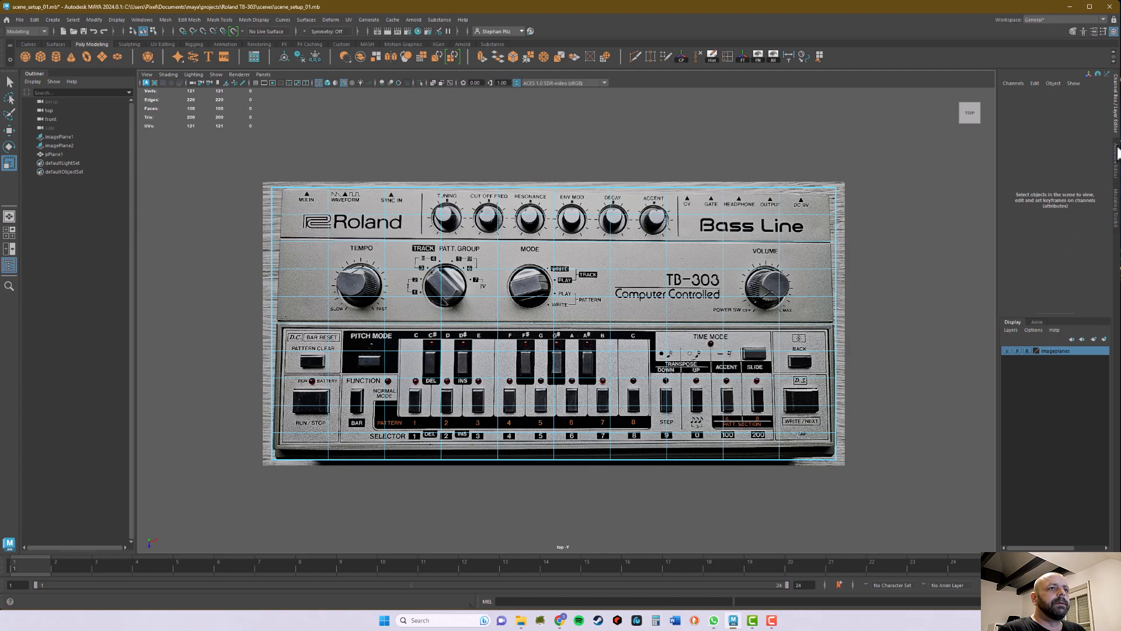
pyautogui.moveTo(747, 220); pyautogui.dragTo(795, 205, button='right')
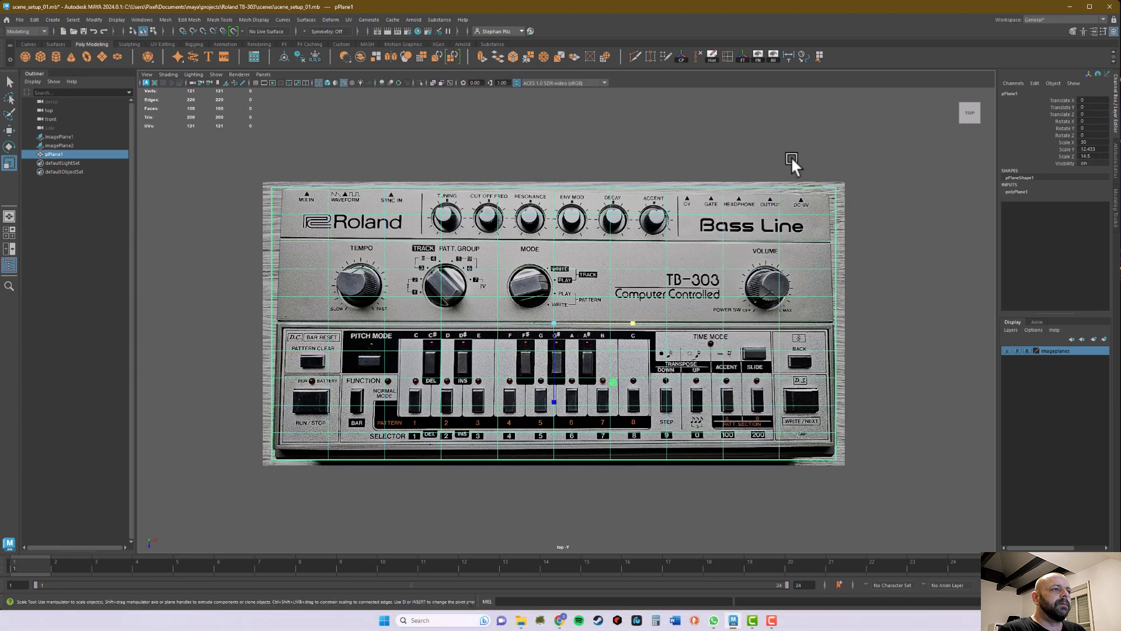
pyautogui.click(1033, 192)
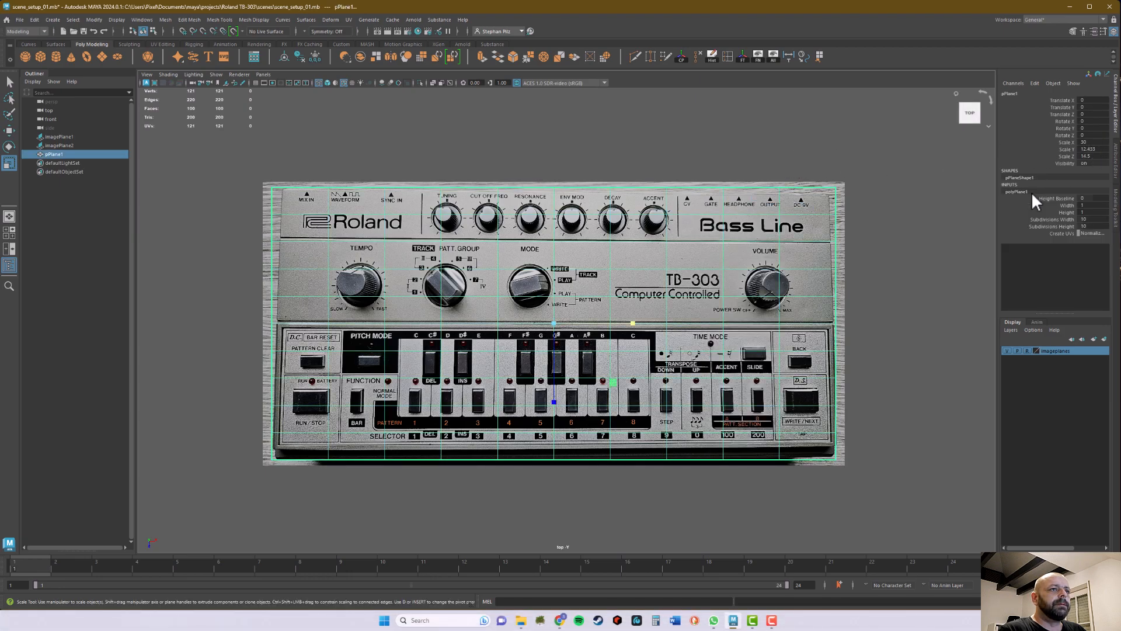
pyautogui.click(1089, 219)
pyautogui.write('27')
pyautogui.press('Return')
pyautogui.keyDown('ctrl'); pyautogui.moveTo(1093, 219); pyautogui.dragTo(1081, 226); pyautogui.keyUp('ctrl')
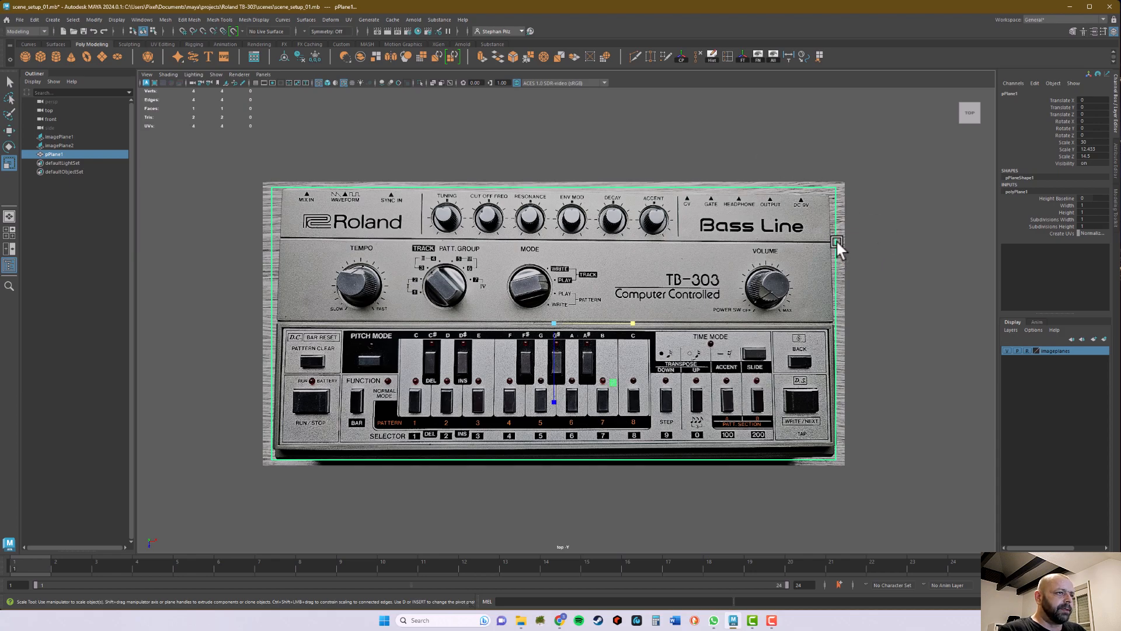
pyautogui.click(332, 145)
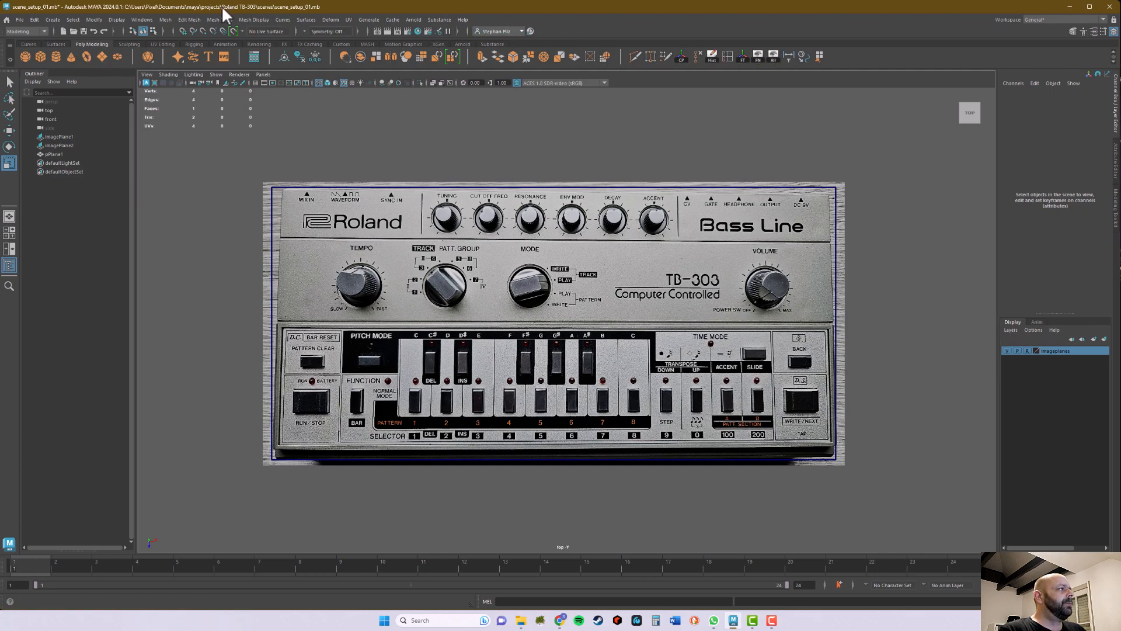
pyautogui.click(195, 21)
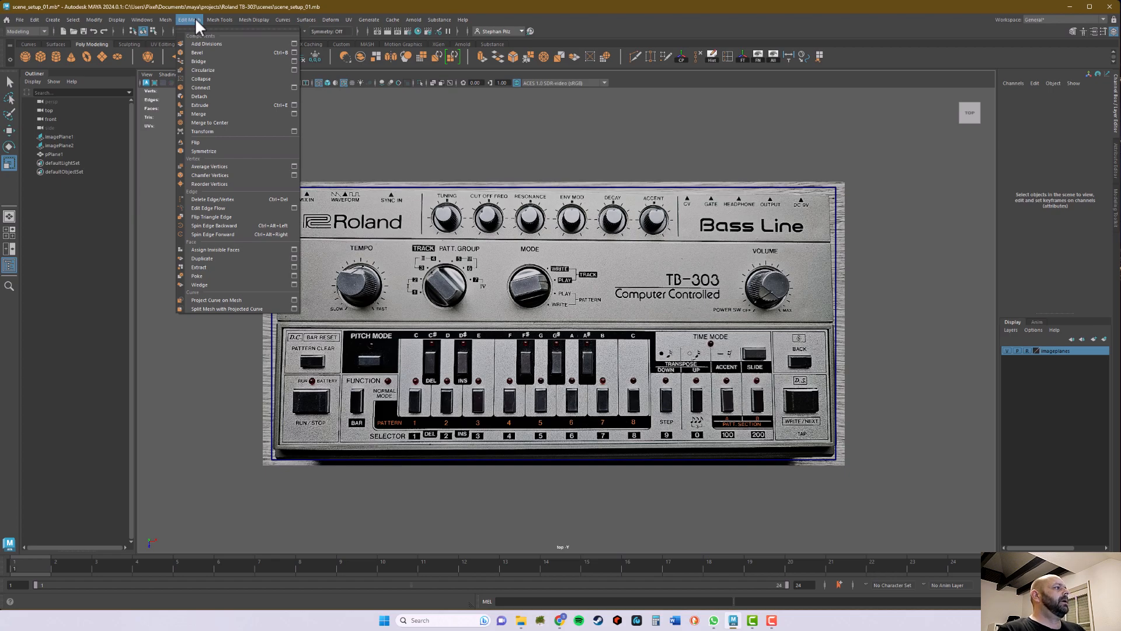
pyautogui.moveTo(209, 18)
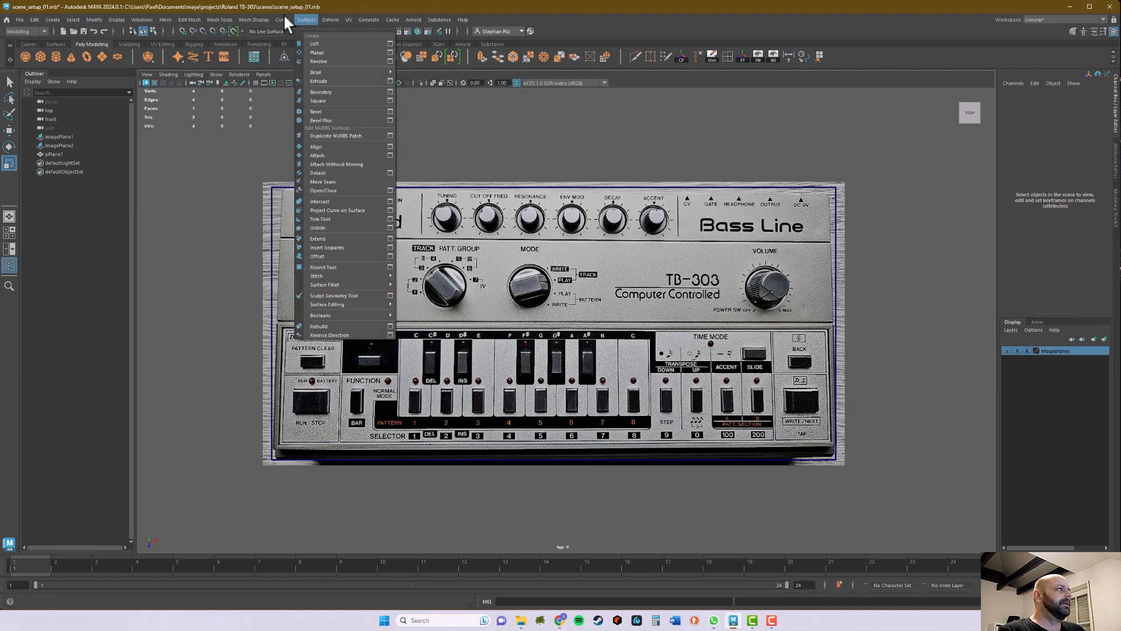
pyautogui.click(415, 4)
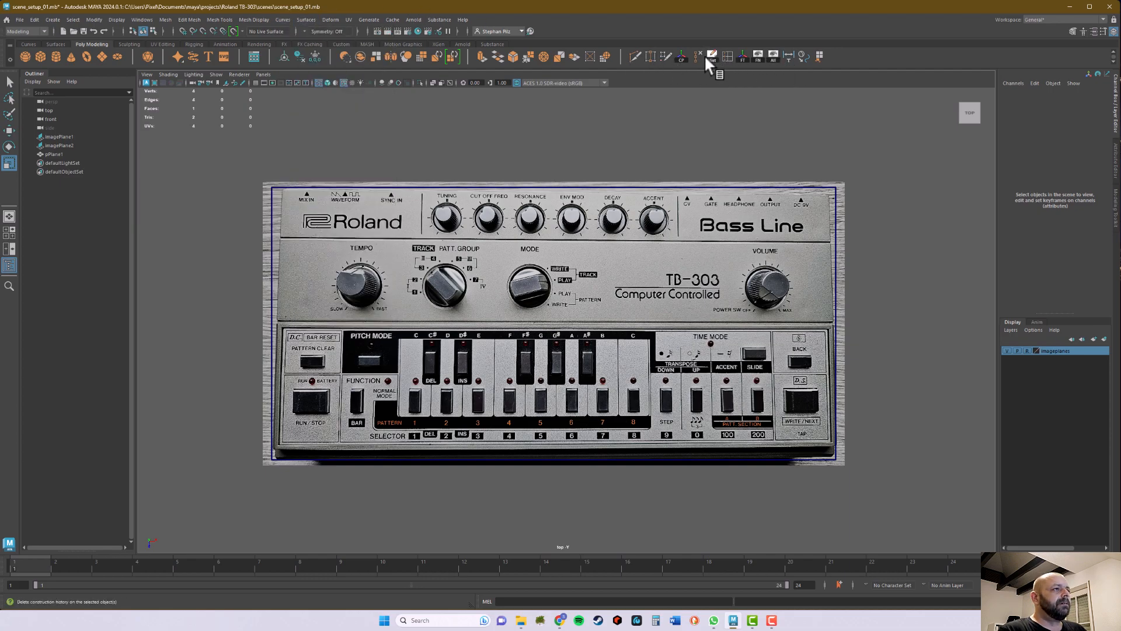
pyautogui.press('r')
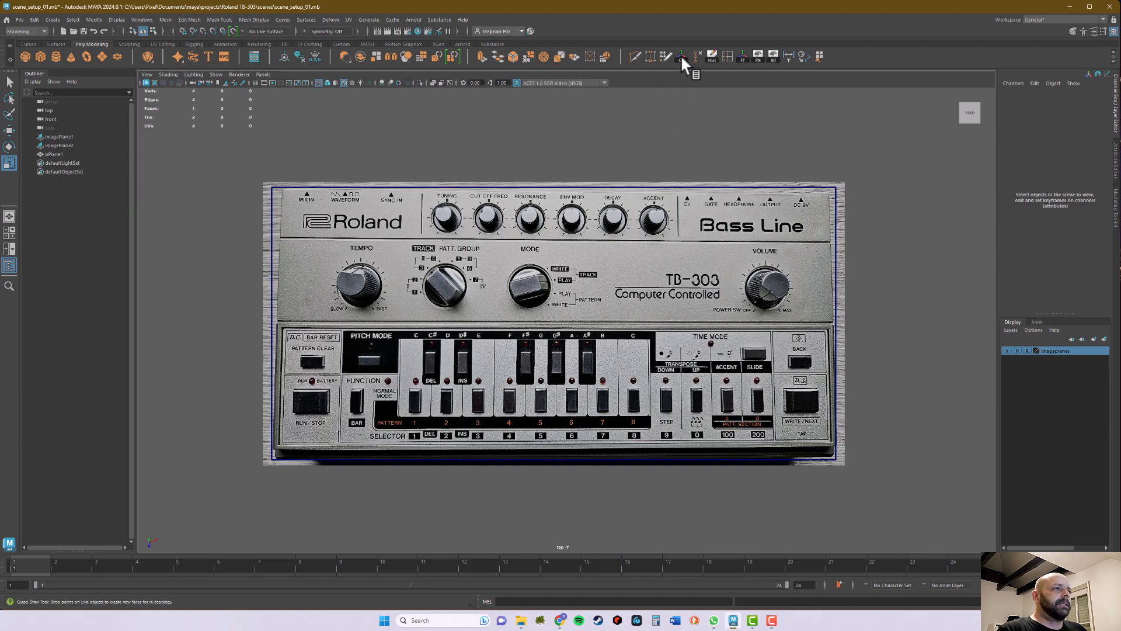
# Step: Insert two horizontal edge loops across the plane, along the seams below the Roland logo strip and above the keyboard section
pyautogui.click(728, 56)
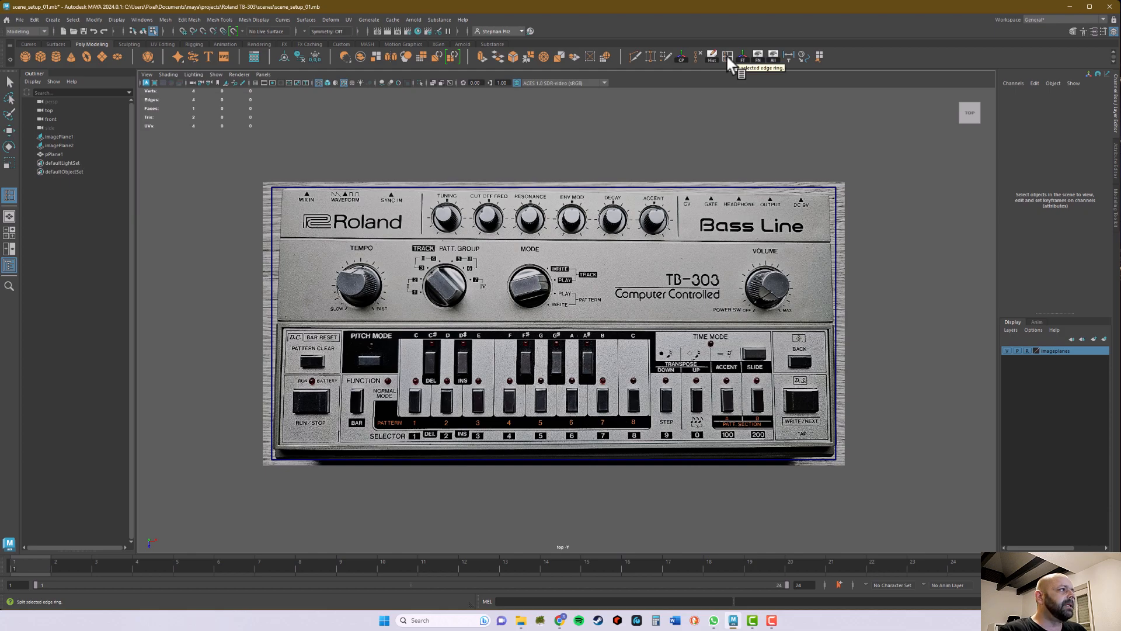
pyautogui.click(216, 18)
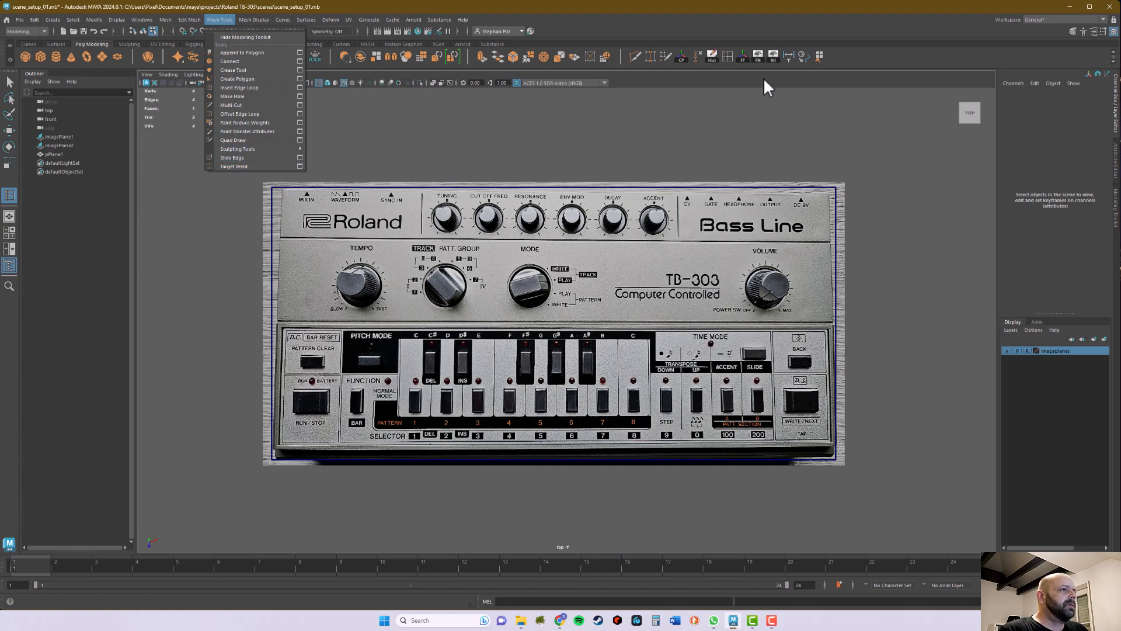
pyautogui.click(729, 56)
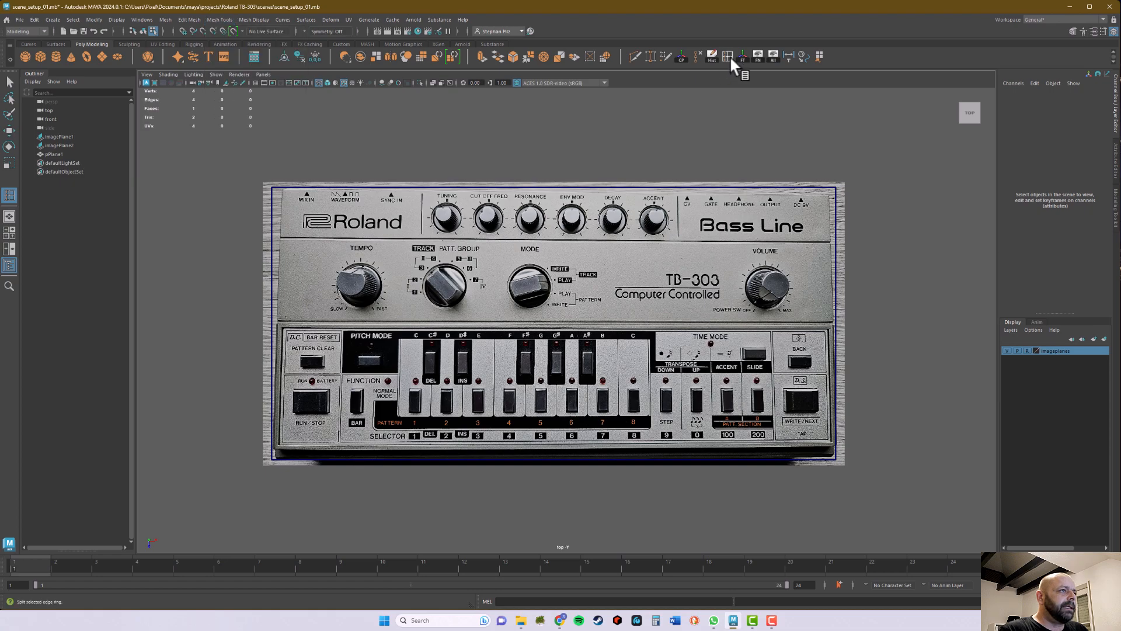
pyautogui.click(272, 218)
pyautogui.moveTo(272, 215); pyautogui.dragTo(272, 225)
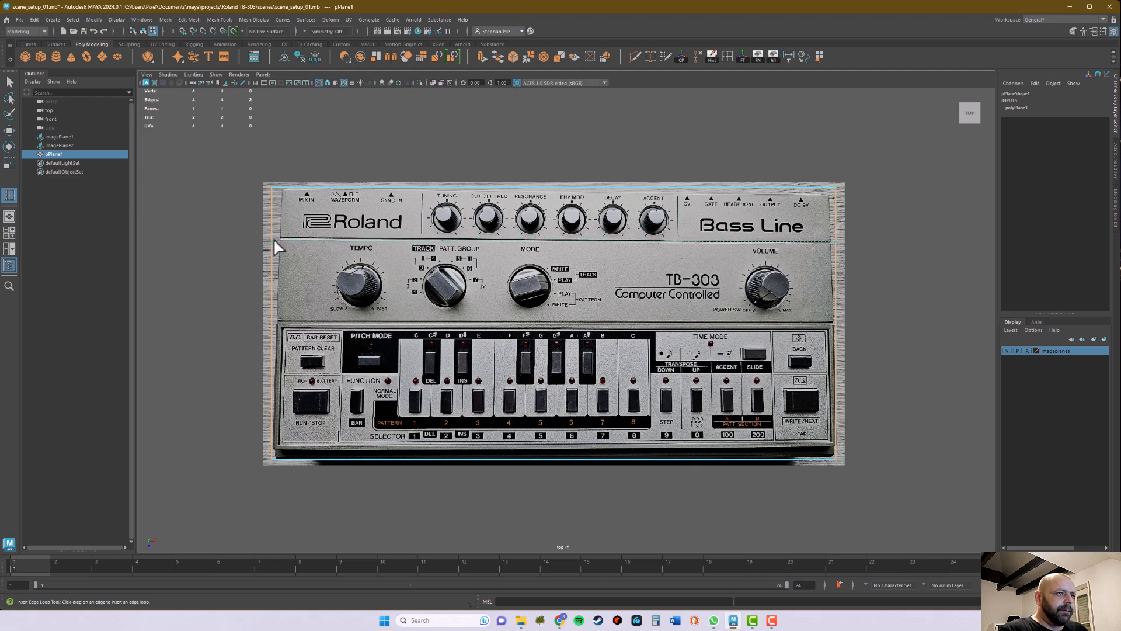
pyautogui.click(274, 241)
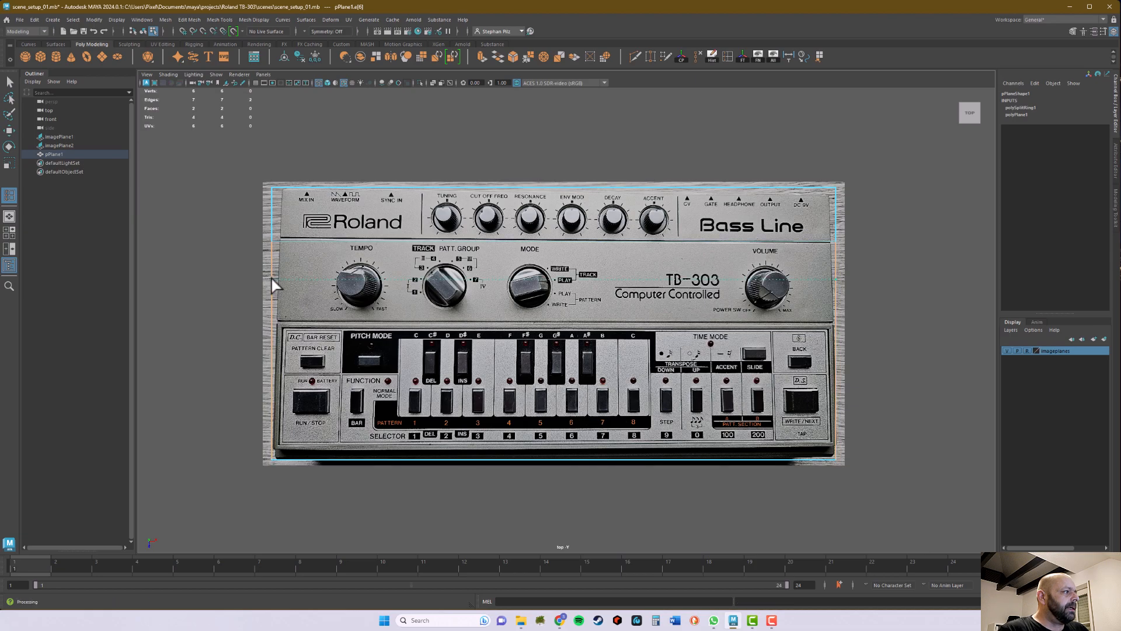
pyautogui.click(276, 323)
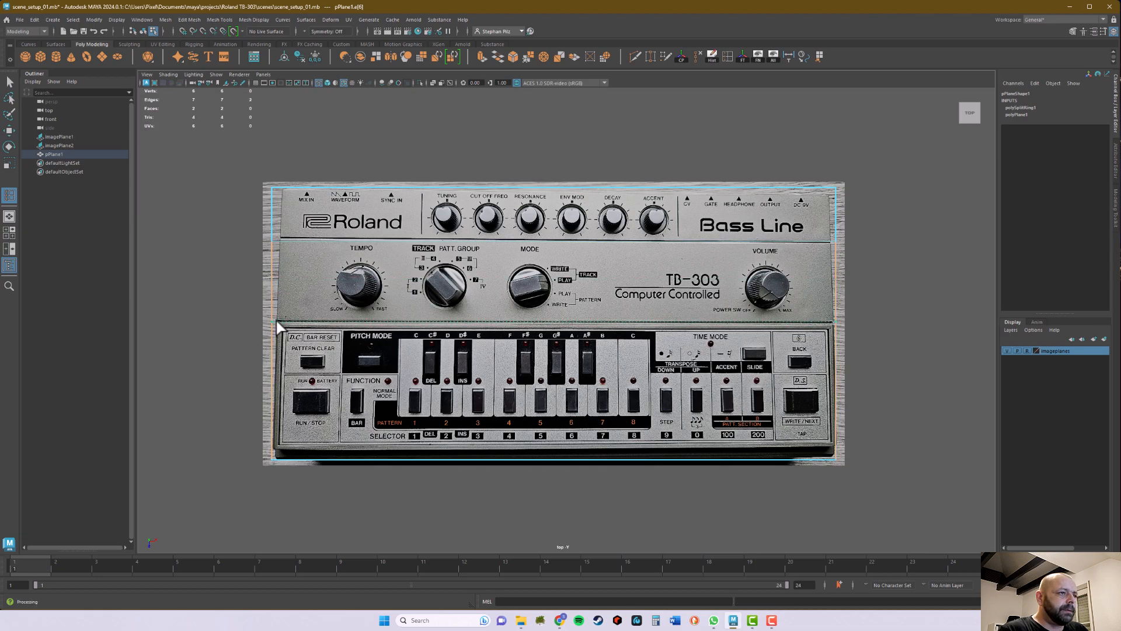
pyautogui.click(278, 324)
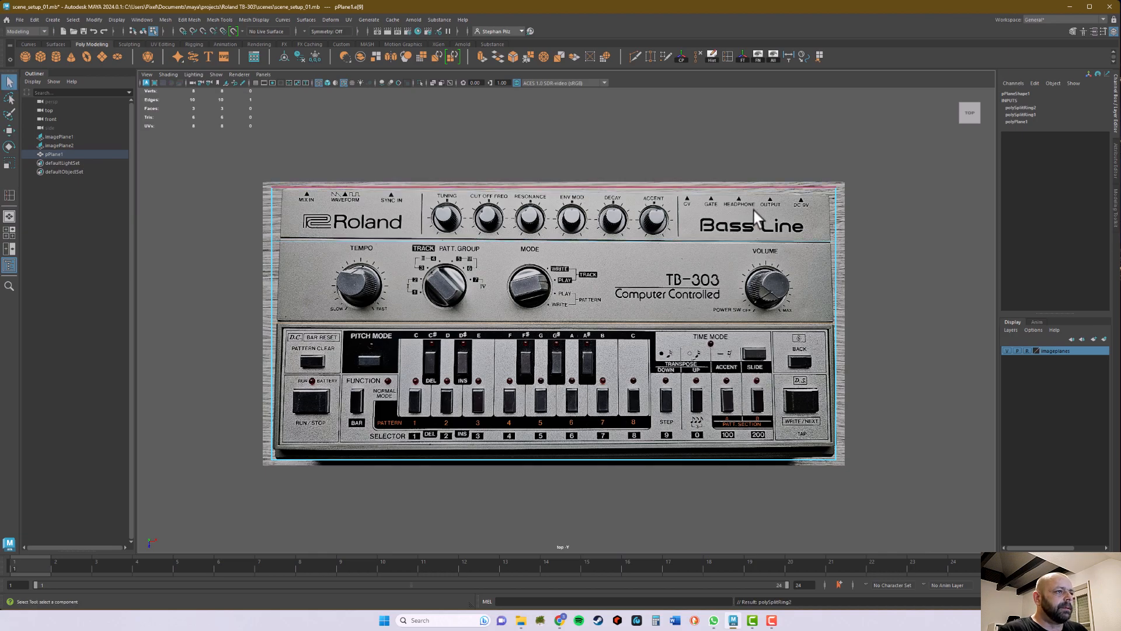
pyautogui.moveTo(773, 195); pyautogui.dragTo(800, 159, button='right')
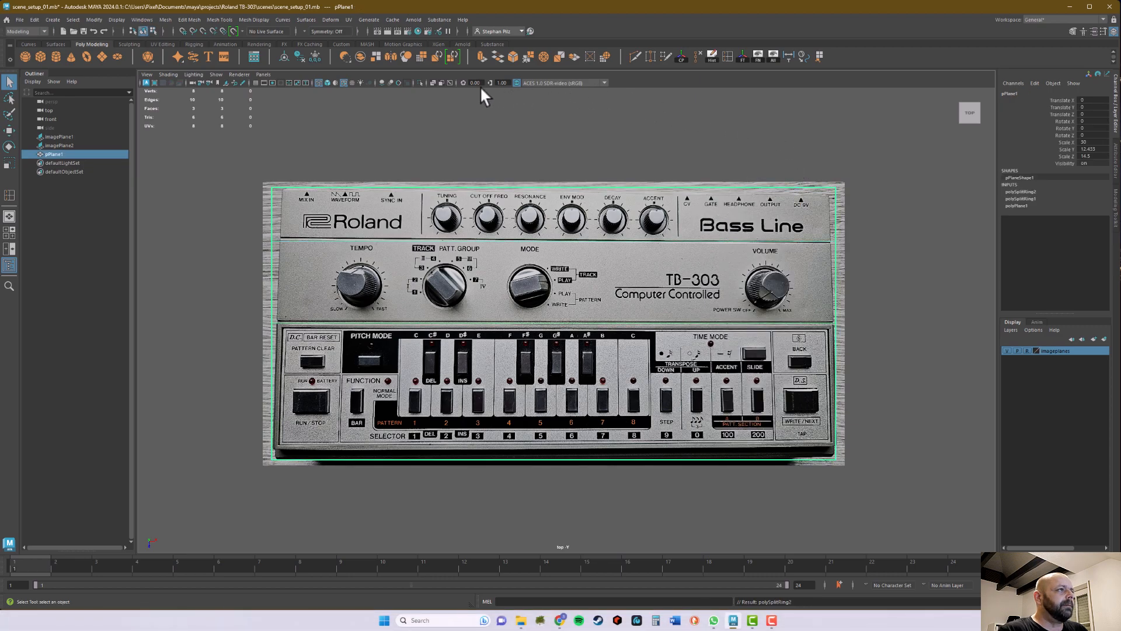
pyautogui.click(327, 81)
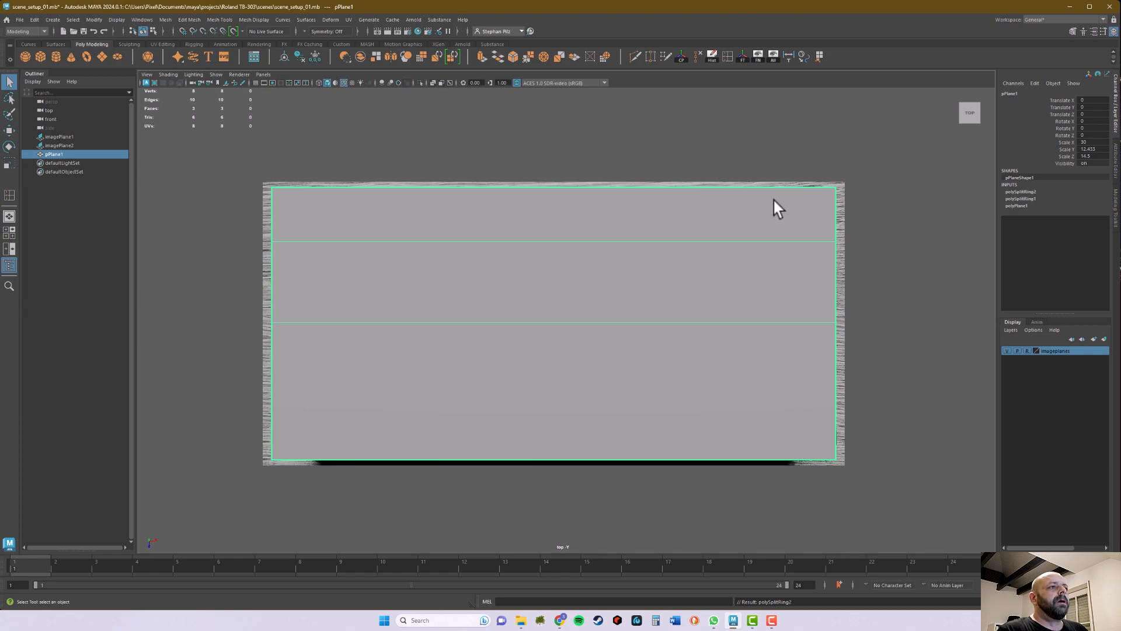
pyautogui.press('w')
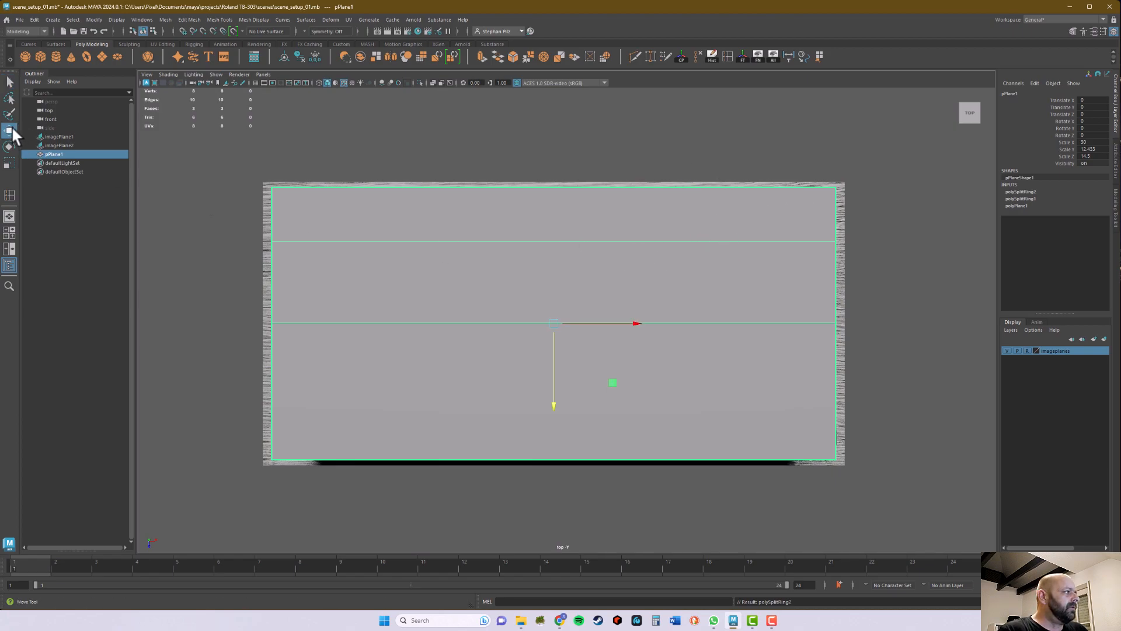
pyautogui.press('e')
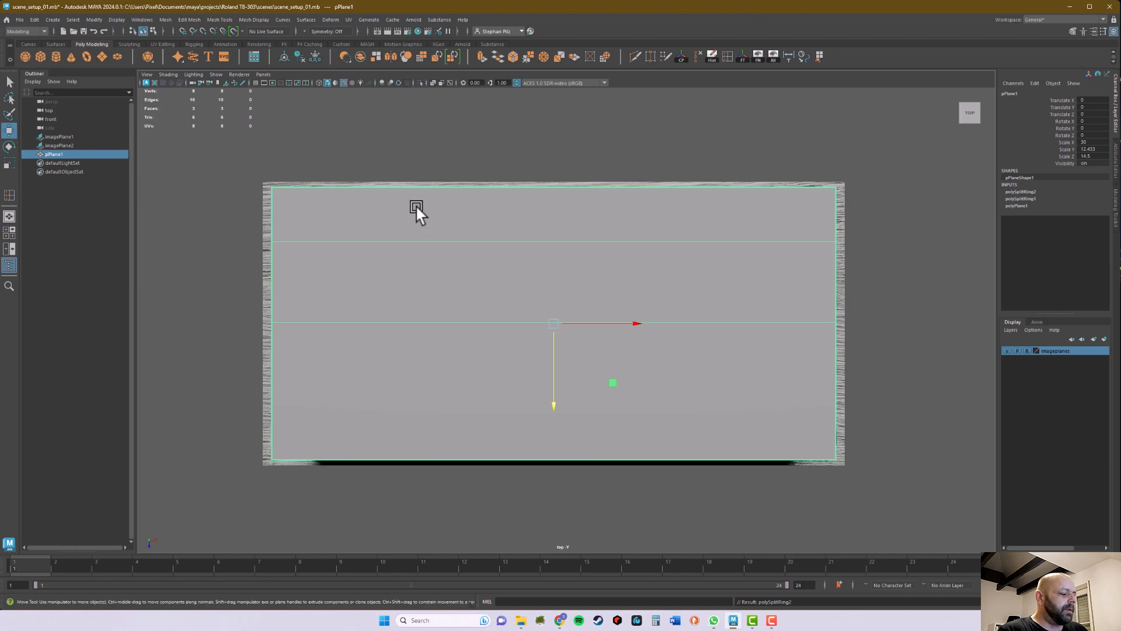
pyautogui.press('r')
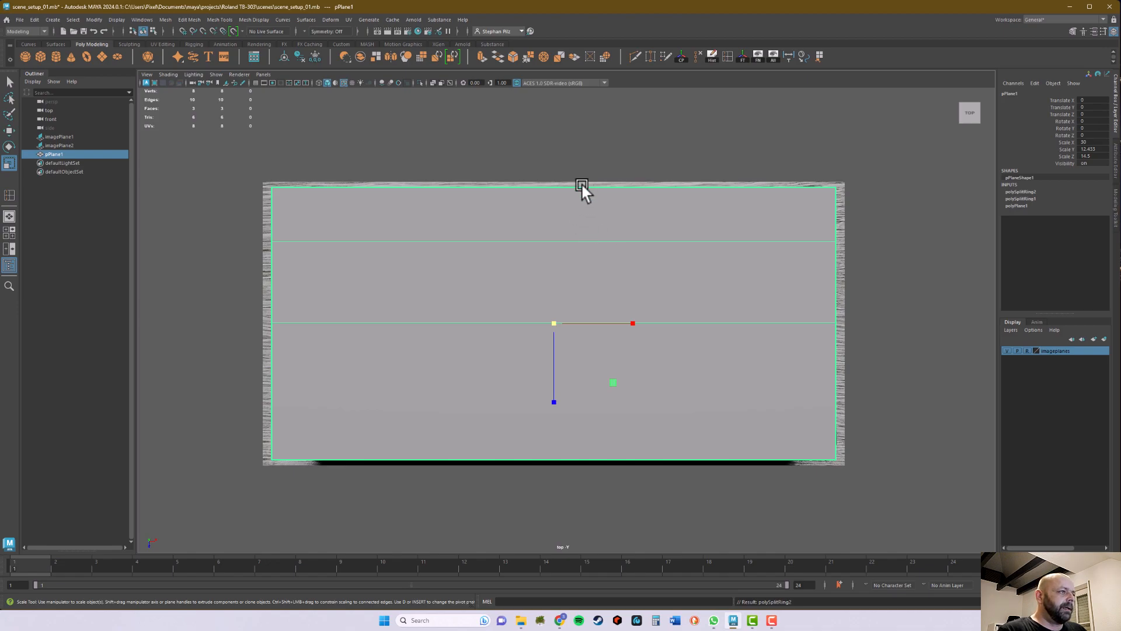
pyautogui.press('w')
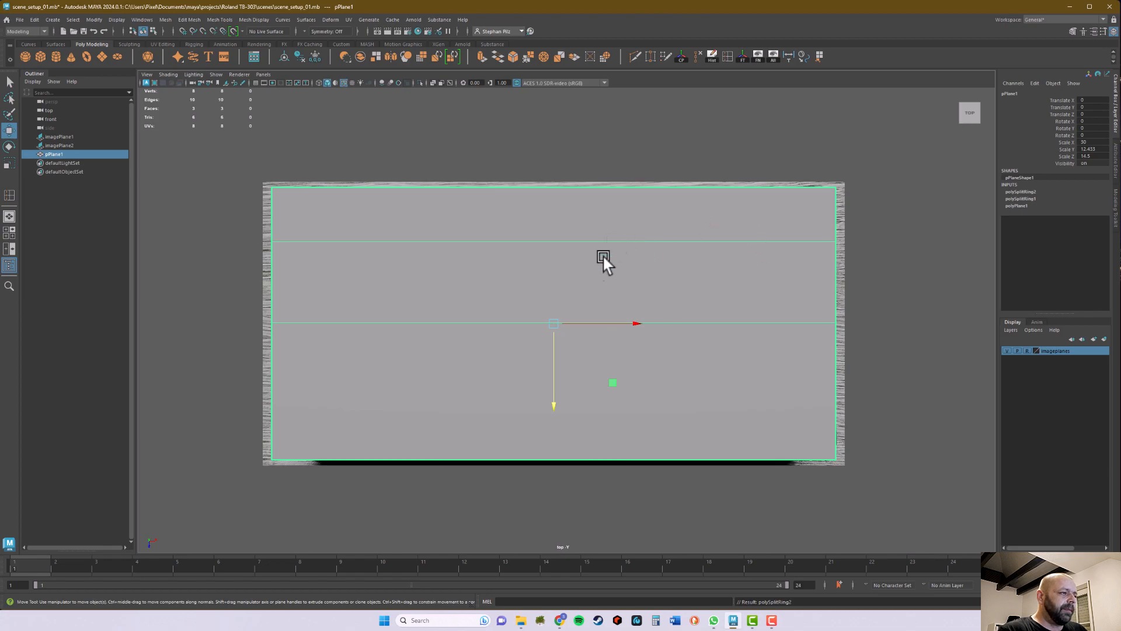
pyautogui.press('q')
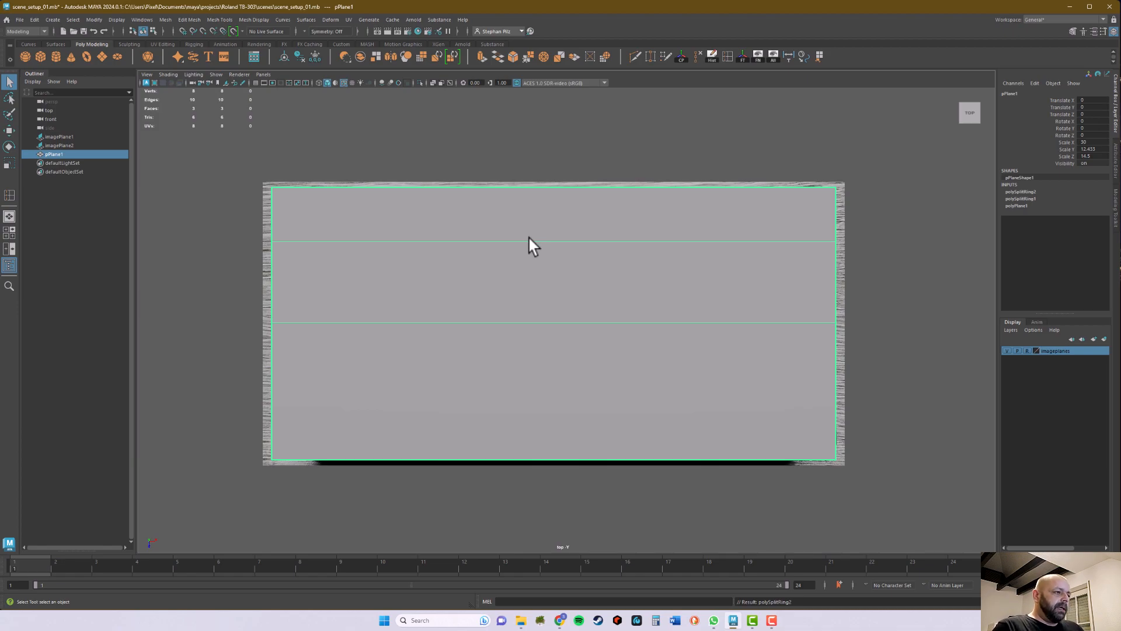
pyautogui.click(318, 82)
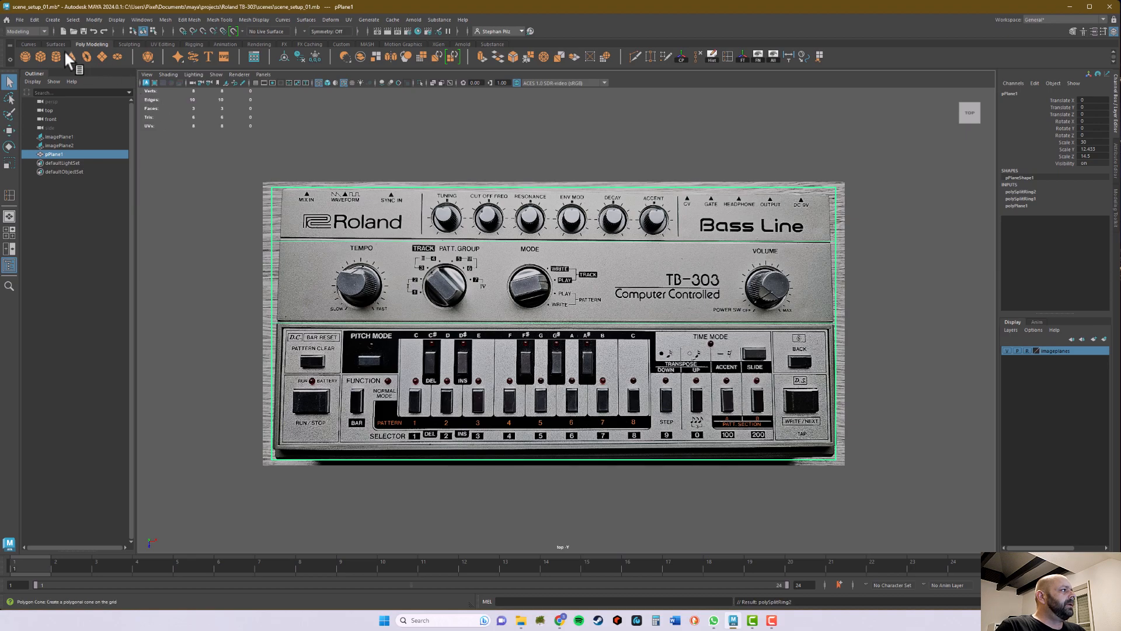
pyautogui.click(28, 43)
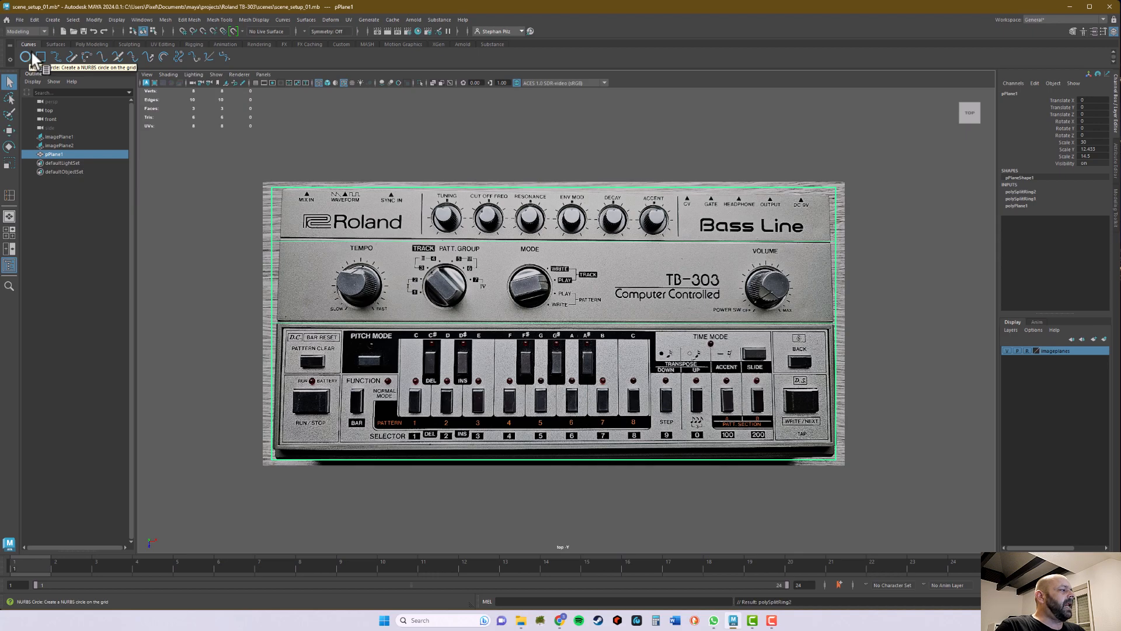
pyautogui.click(90, 45)
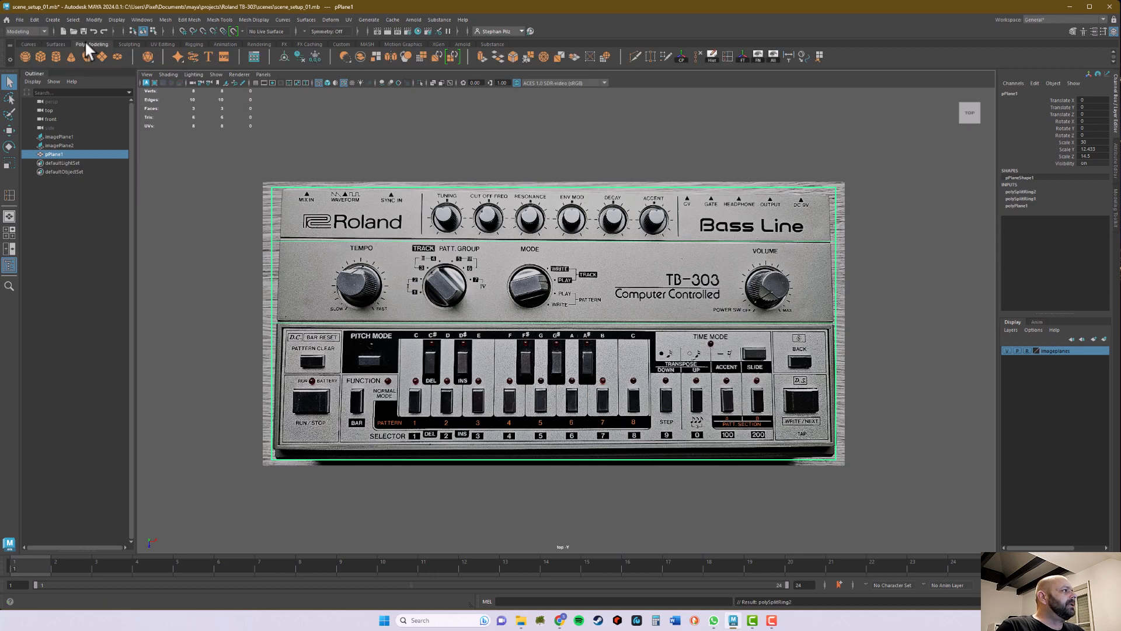
# Step: Create a polygon disc, move it near the Patt. Group label, and set its subdivisions to 4
pyautogui.click(120, 56)
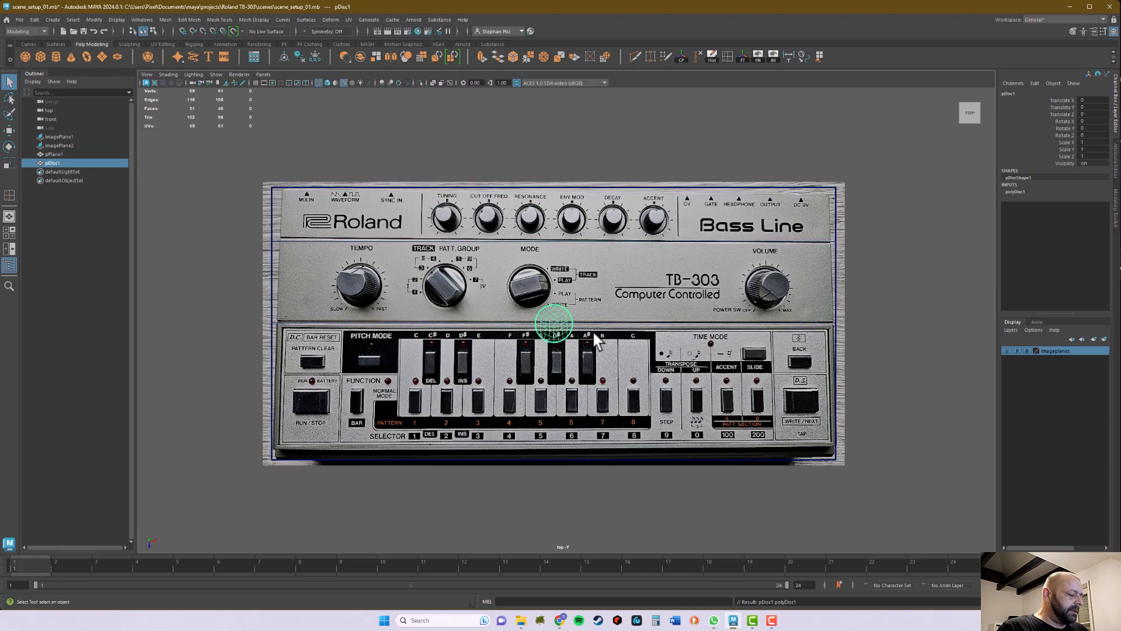
pyautogui.press('w')
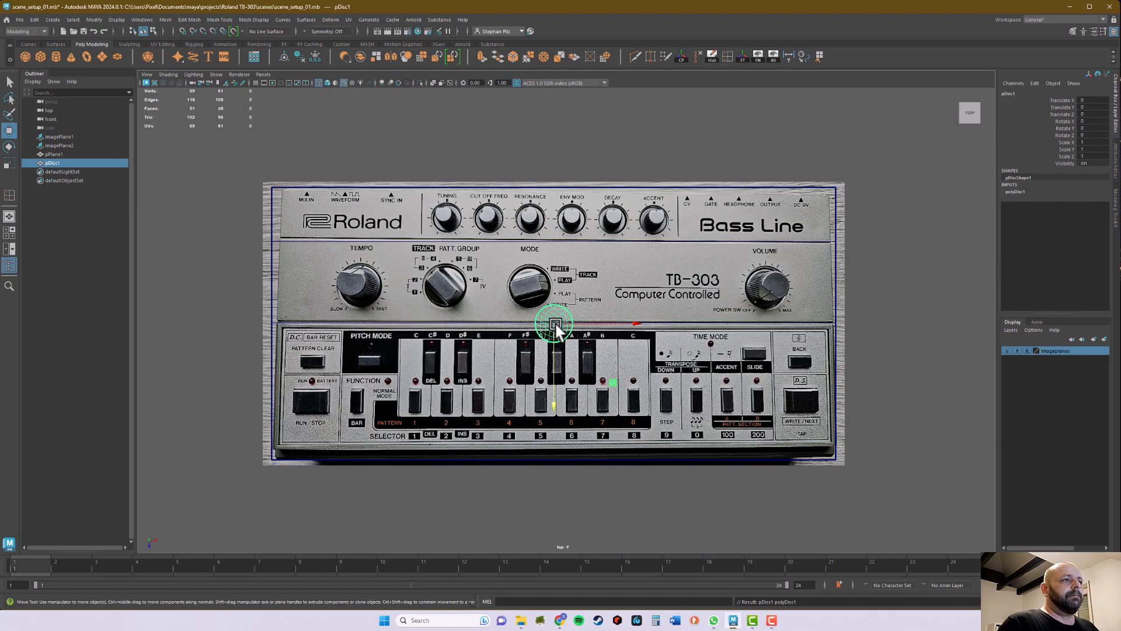
pyautogui.moveTo(557, 326); pyautogui.dragTo(455, 242)
pyautogui.click(1020, 192)
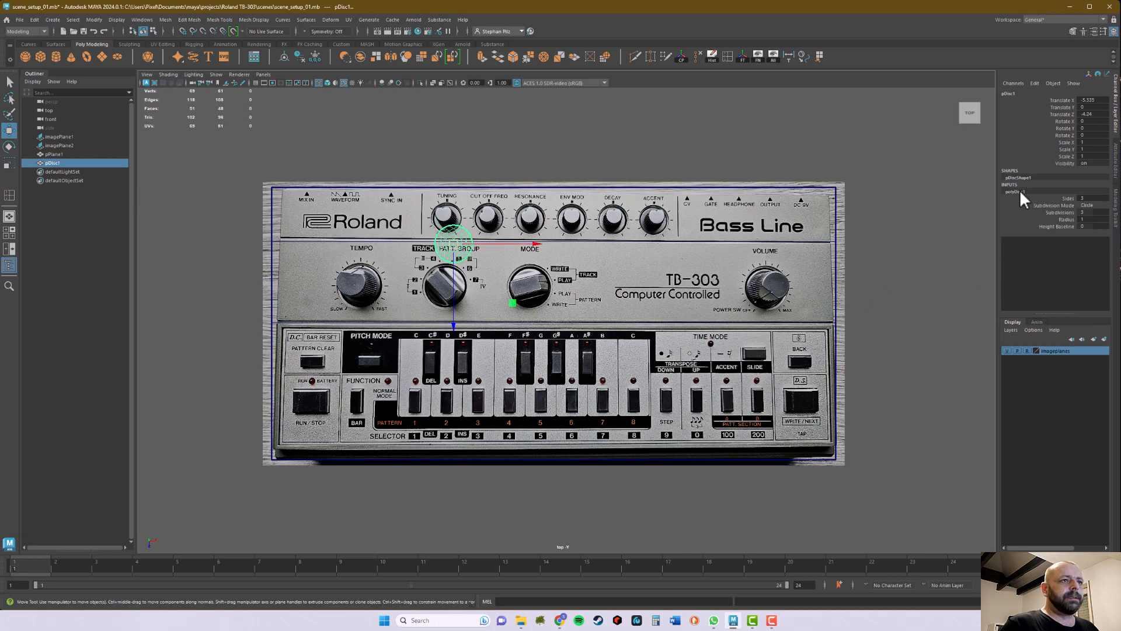
pyautogui.click(1096, 213)
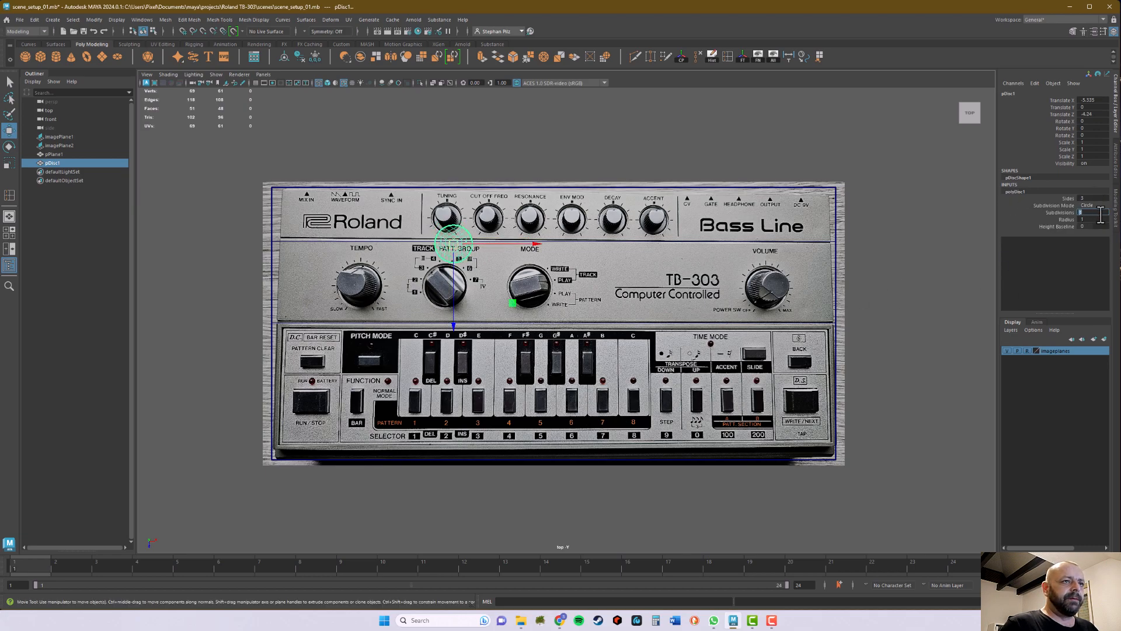
pyautogui.write('4')
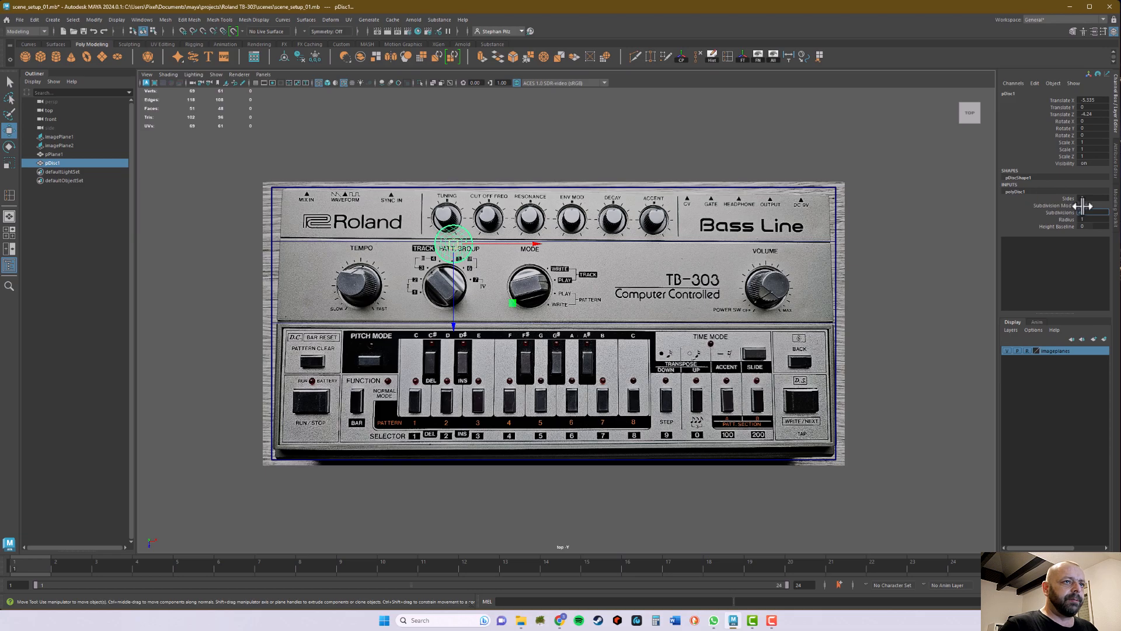
pyautogui.press('Return')
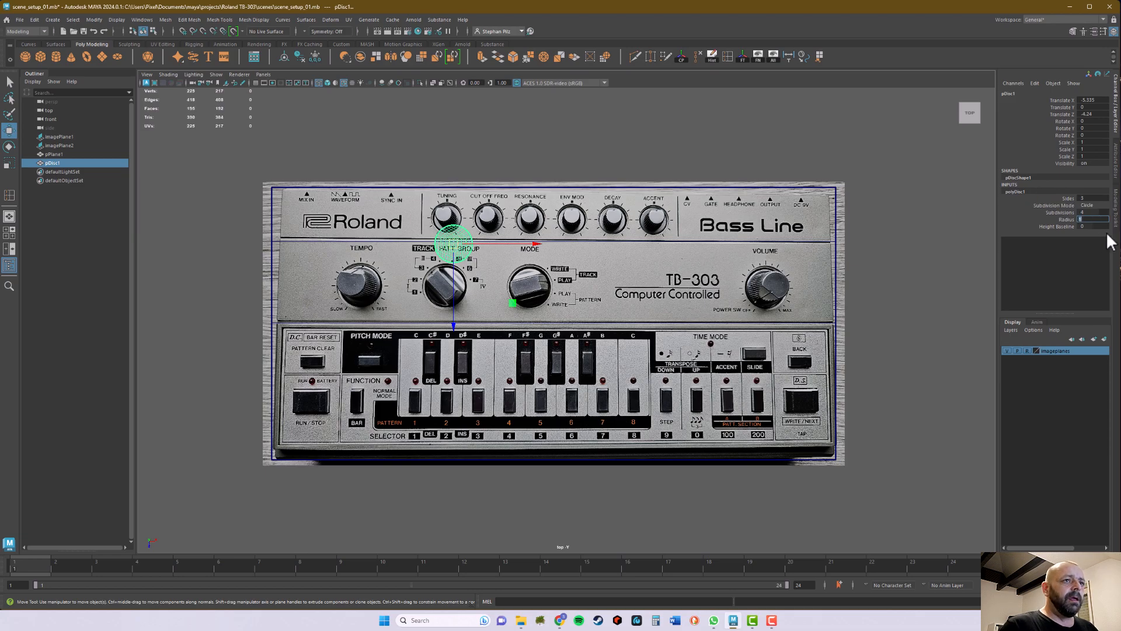
# Step: Set the disc's radius to 0.85 and move it over the Tuning knob in the reference image
pyautogui.click(1095, 219)
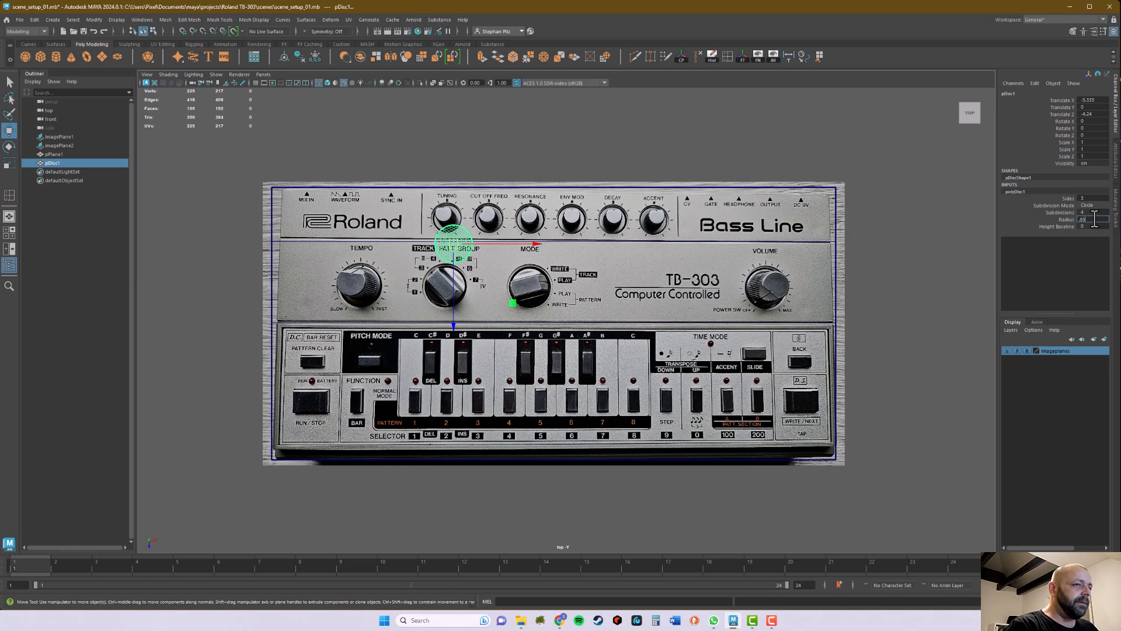
pyautogui.press('Return')
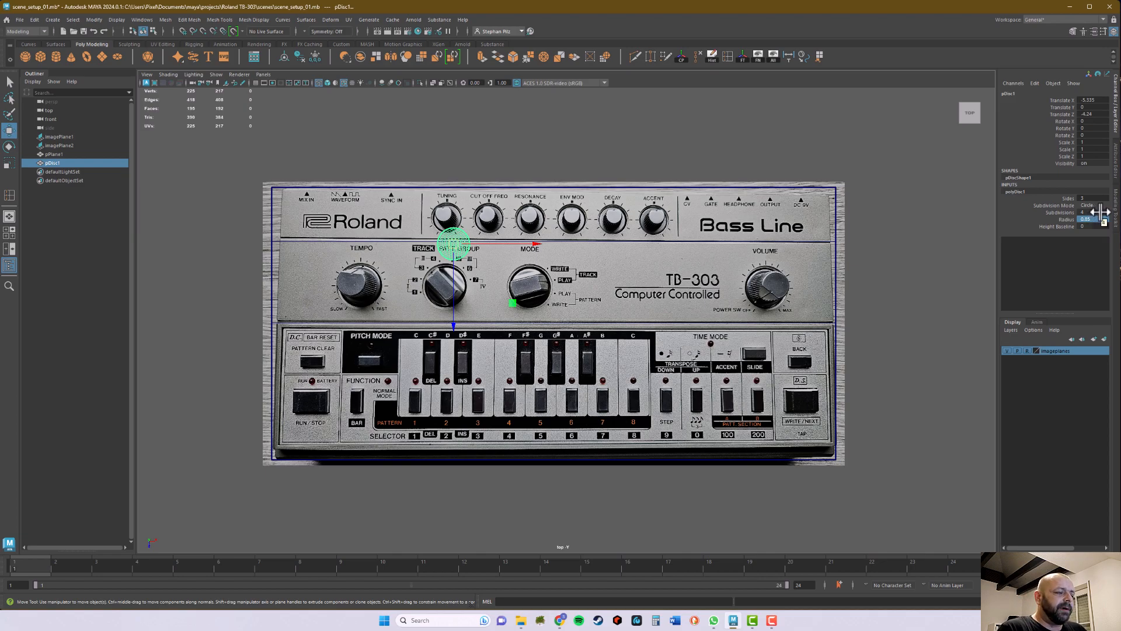
pyautogui.moveTo(454, 243); pyautogui.dragTo(446, 219)
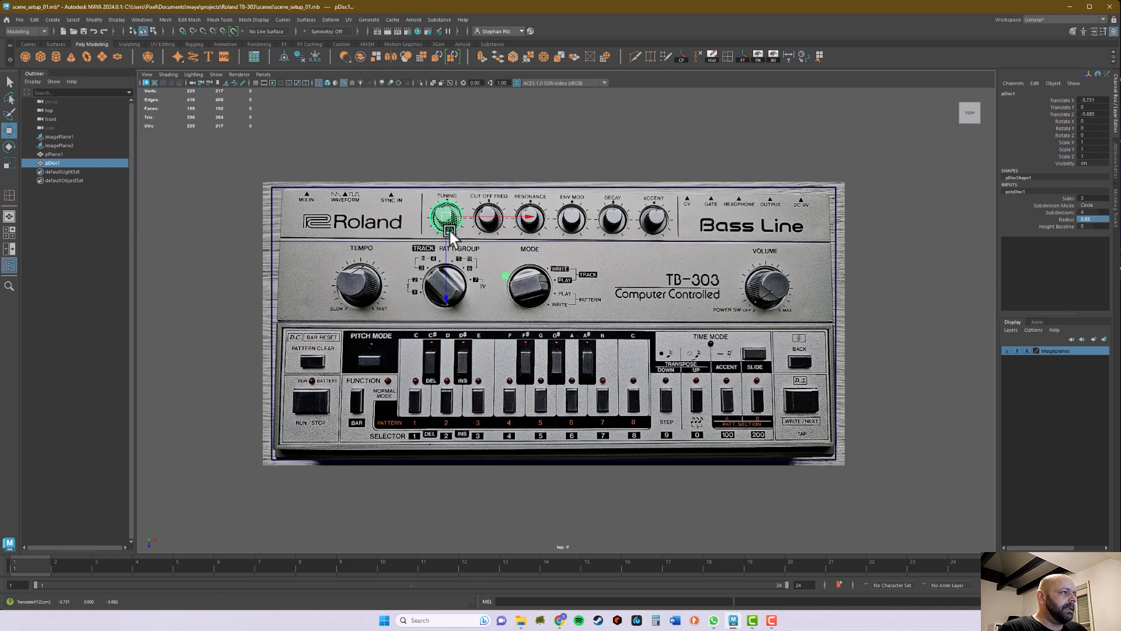
pyautogui.scroll(3, 446, 228)
pyautogui.keyDown('alt'); pyautogui.moveTo(397, 189); pyautogui.dragTo(514, 350, button='middle'); pyautogui.keyUp('alt')
pyautogui.scroll(4, 671, 369)
pyautogui.click(482, 261)
pyautogui.moveTo(482, 261); pyautogui.dragTo(482, 264)
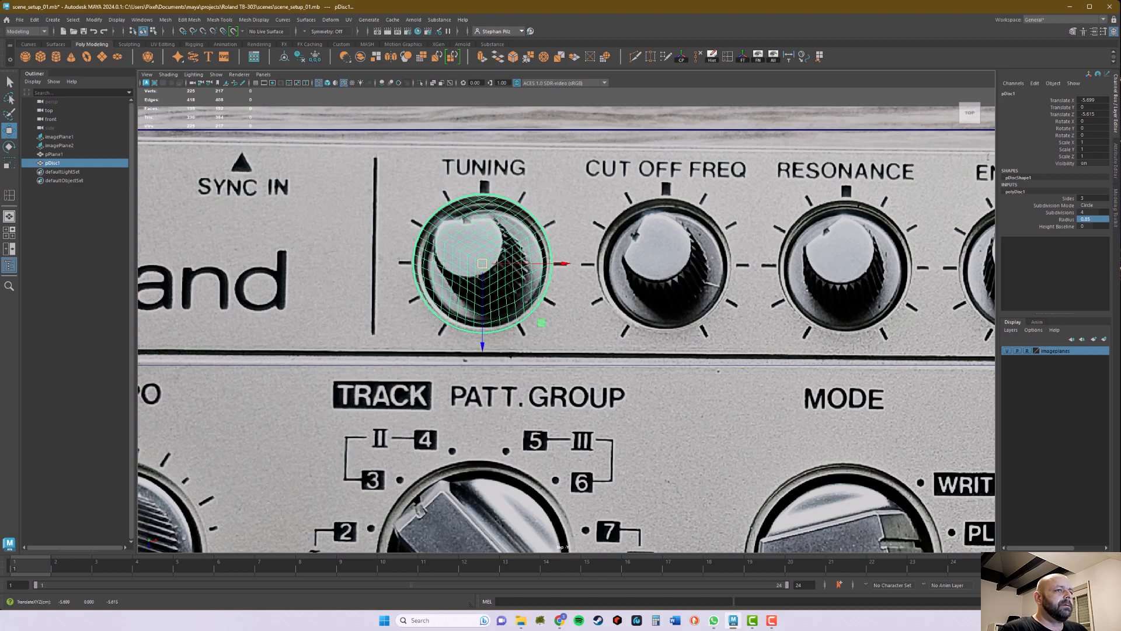
# Step: Set the disc's radius to 0.8 and realign it with the outer ring of the Tuning knob
pyautogui.doubleClick(1093, 219)
pyautogui.press('BackSpace')
pyautogui.write('0.8')
pyautogui.press('Return')
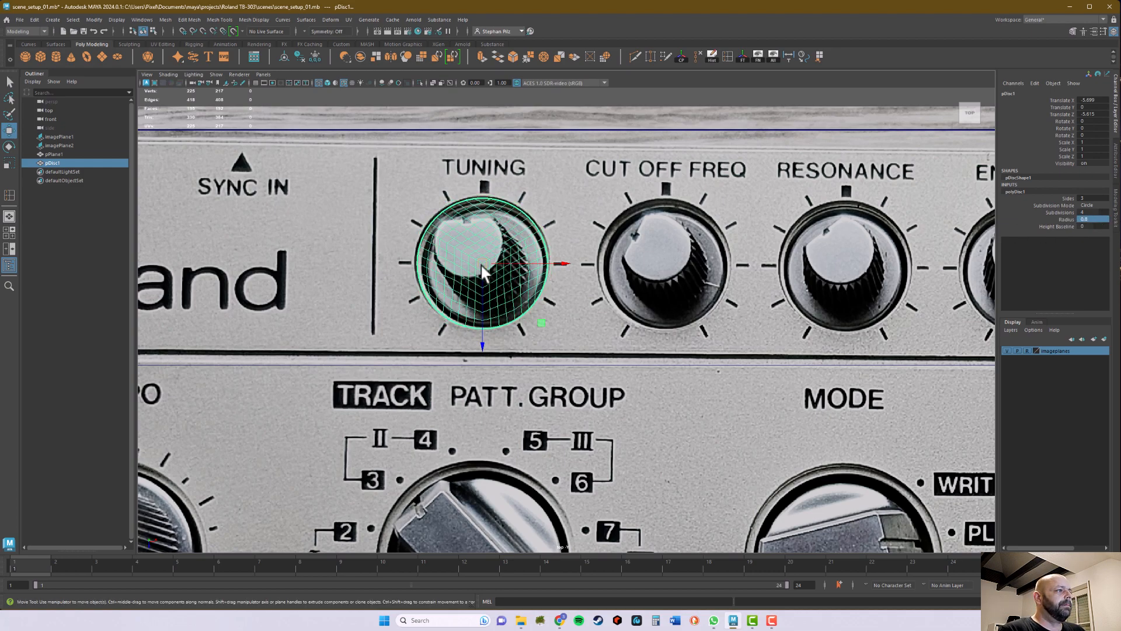
pyautogui.moveTo(480, 265); pyautogui.dragTo(482, 429)
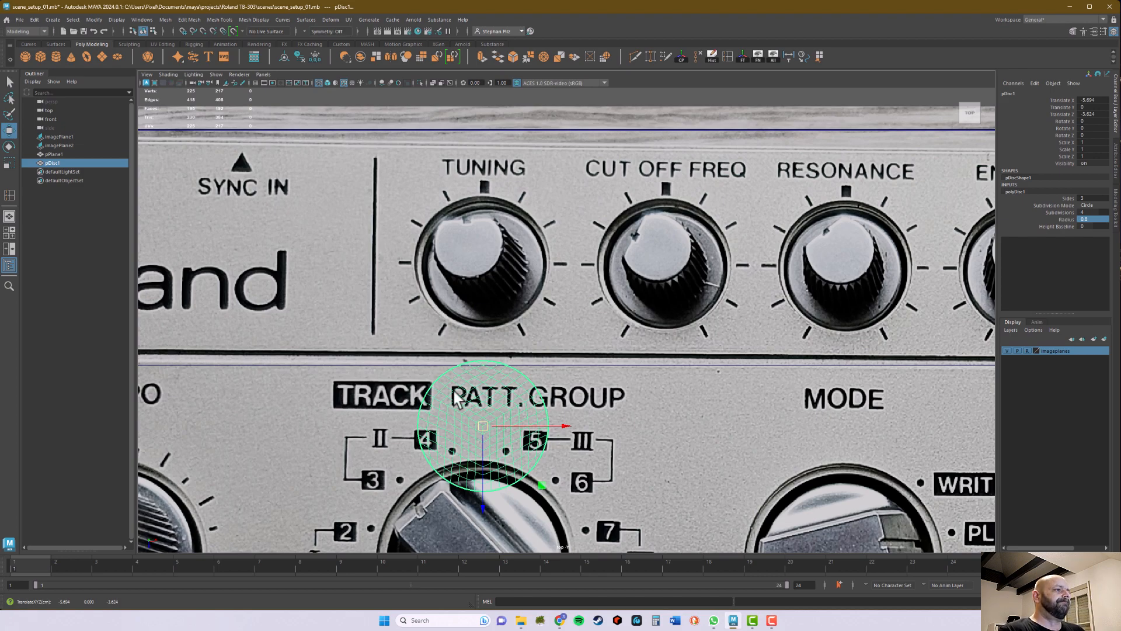
pyautogui.moveTo(483, 427); pyautogui.dragTo(482, 268)
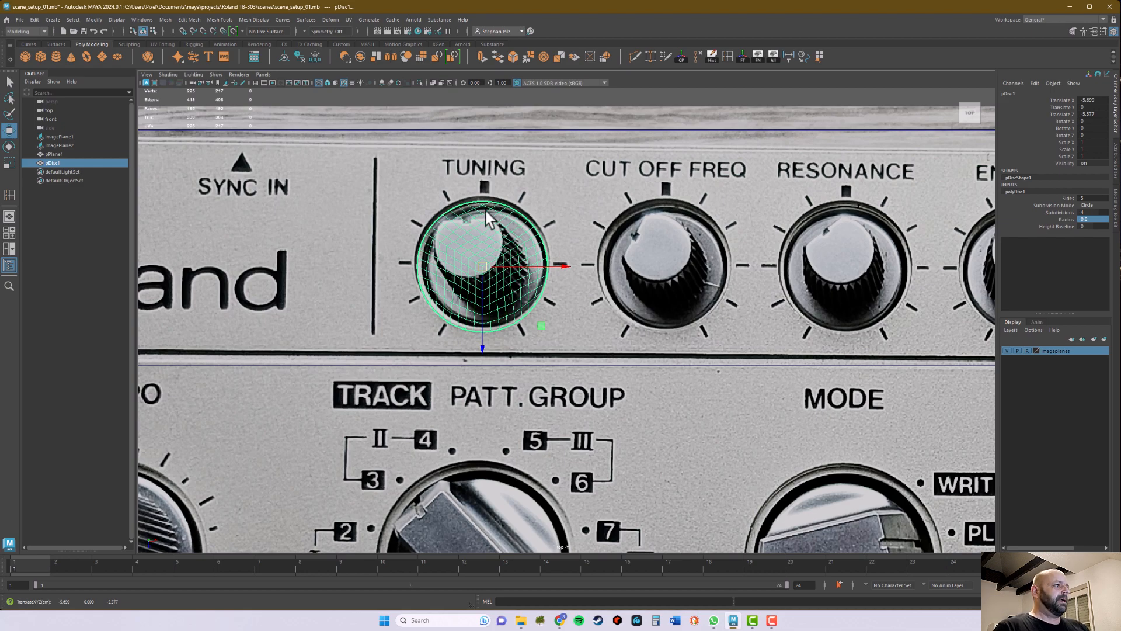
pyautogui.moveTo(489, 261); pyautogui.dragTo(482, 258)
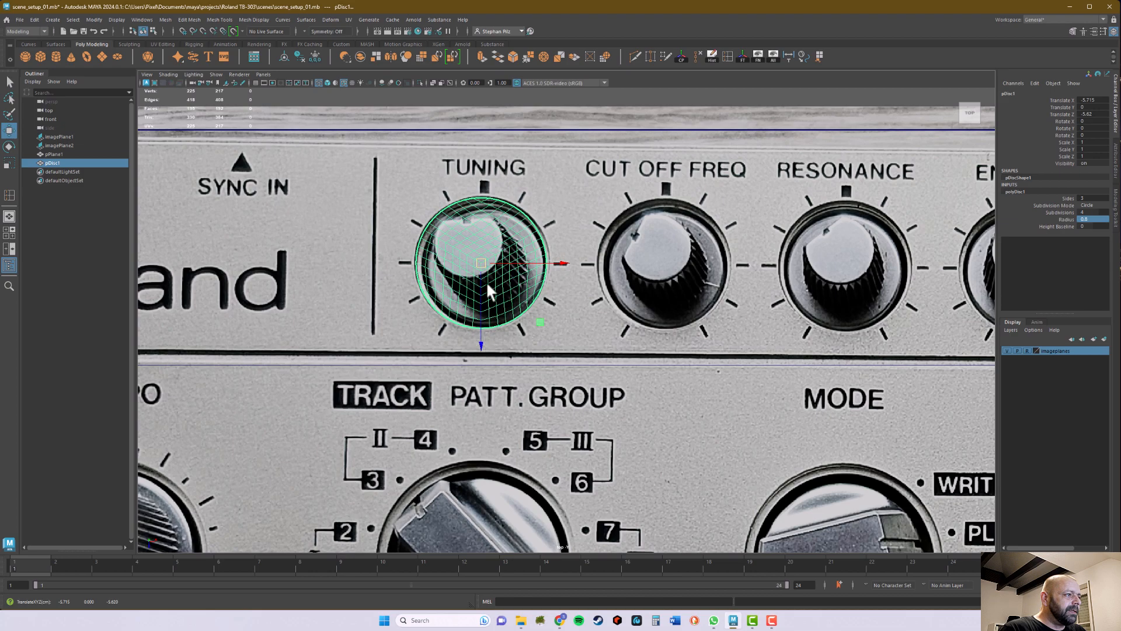
pyautogui.moveTo(481, 348)
pyautogui.mouseDown()
pyautogui.moveTo(474, 433)
pyautogui.moveTo(489, 351)
pyautogui.mouseUp()
pyautogui.moveTo(563, 265); pyautogui.dragTo(565, 266)
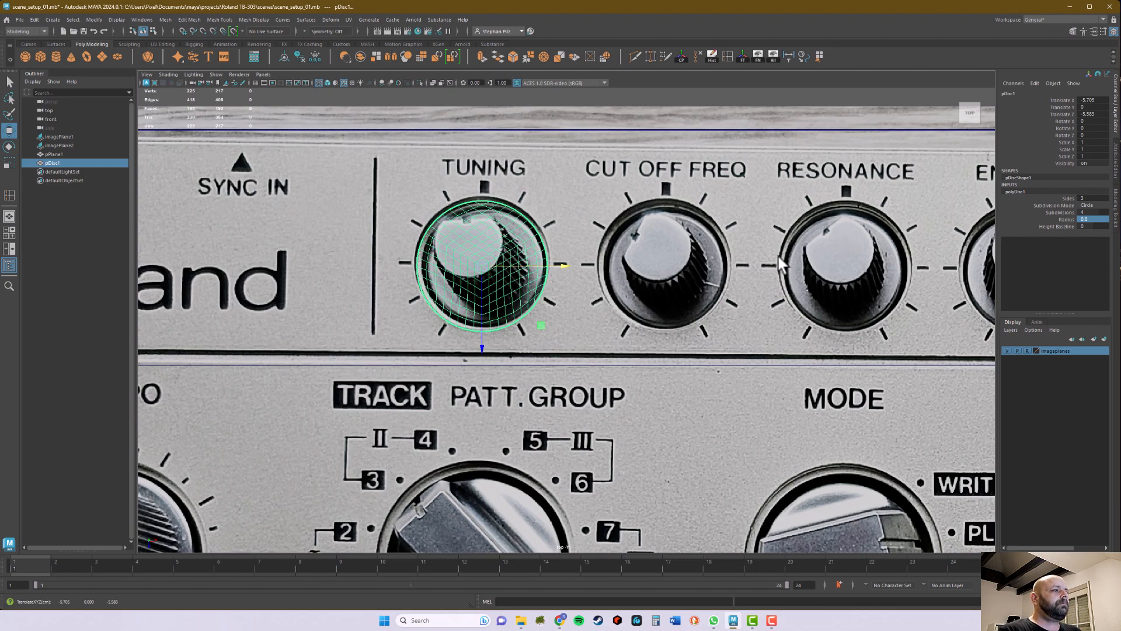
# Step: Freeze the transformations of the disc on the Tuning knob
pyautogui.scroll(-2, 757, 301)
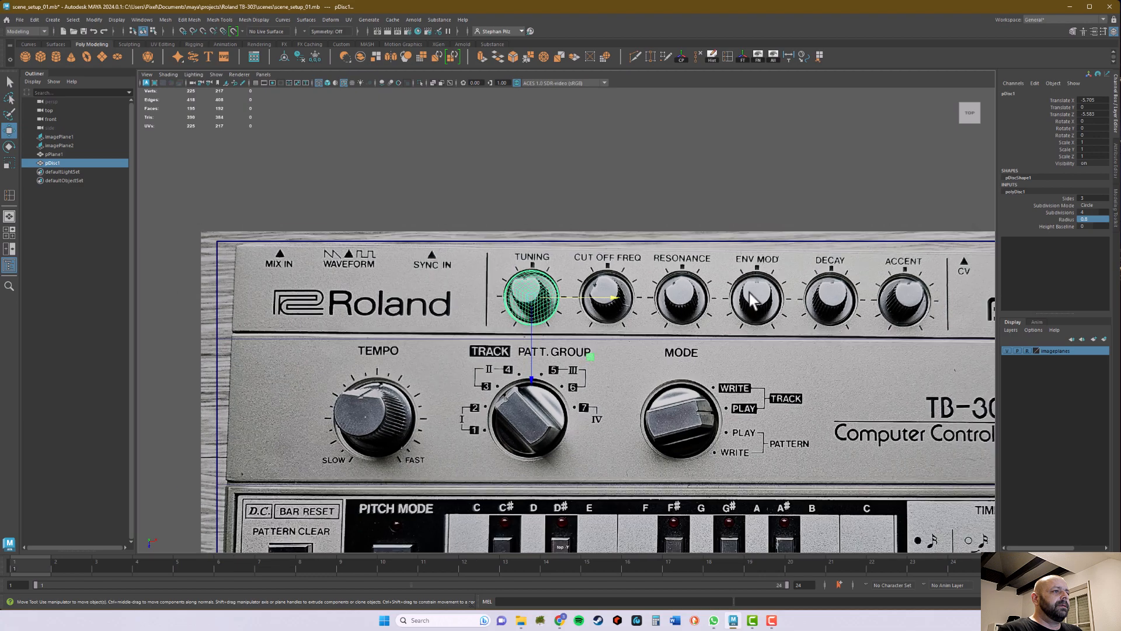
pyautogui.keyDown('alt'); pyautogui.moveTo(790, 270); pyautogui.dragTo(598, 252, button='middle'); pyautogui.keyUp('alt')
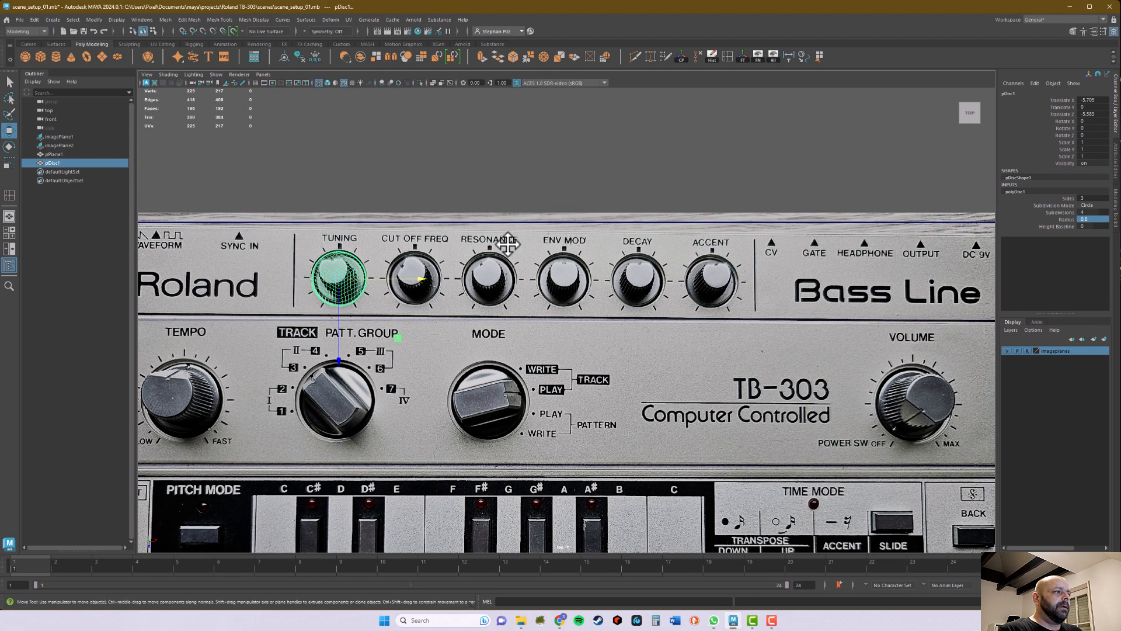
pyautogui.click(417, 278)
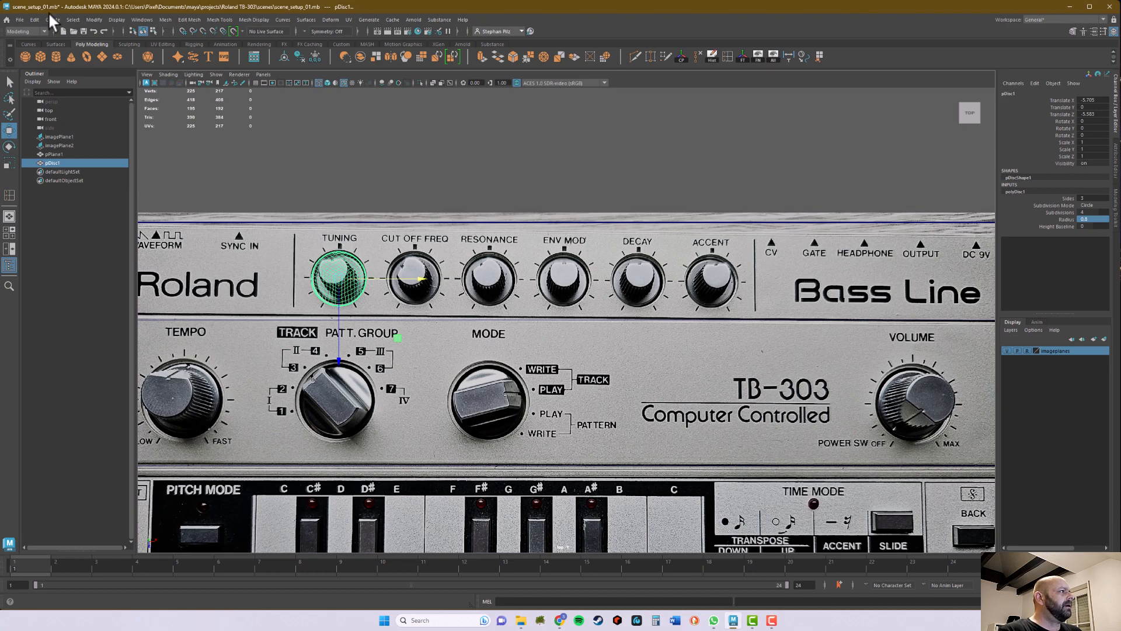
pyautogui.click(93, 20)
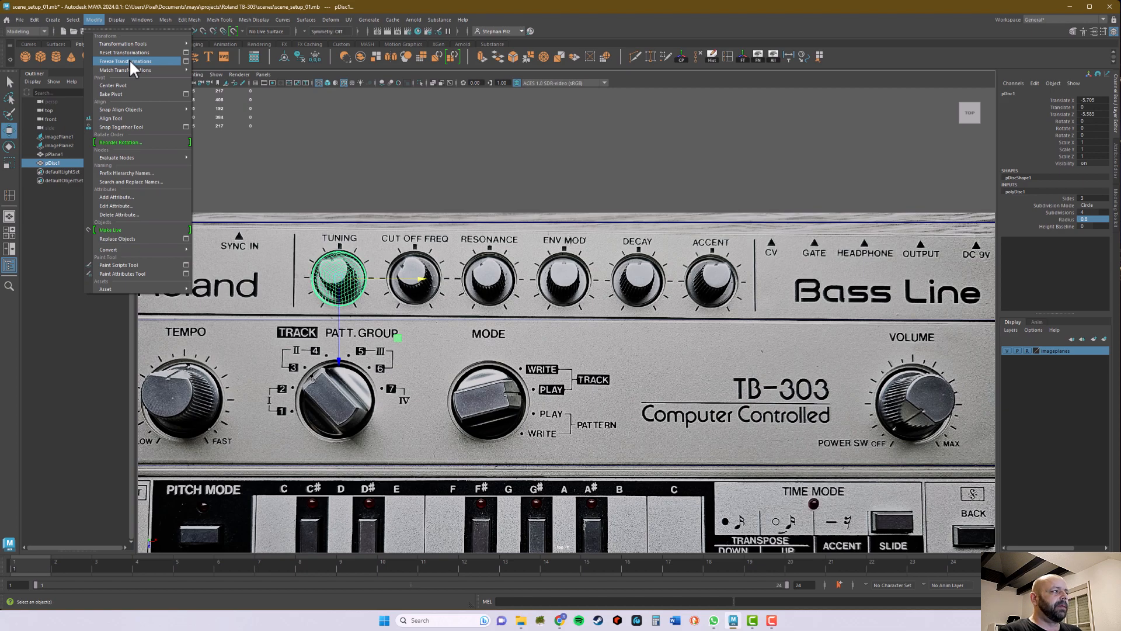
pyautogui.click(751, 25)
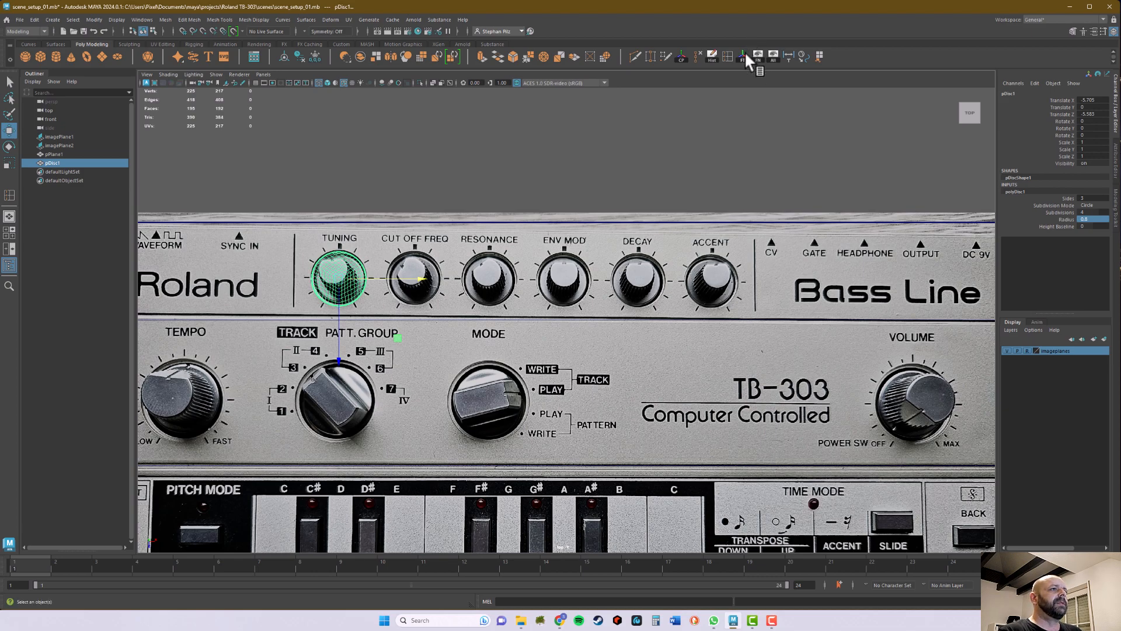
pyautogui.click(744, 56)
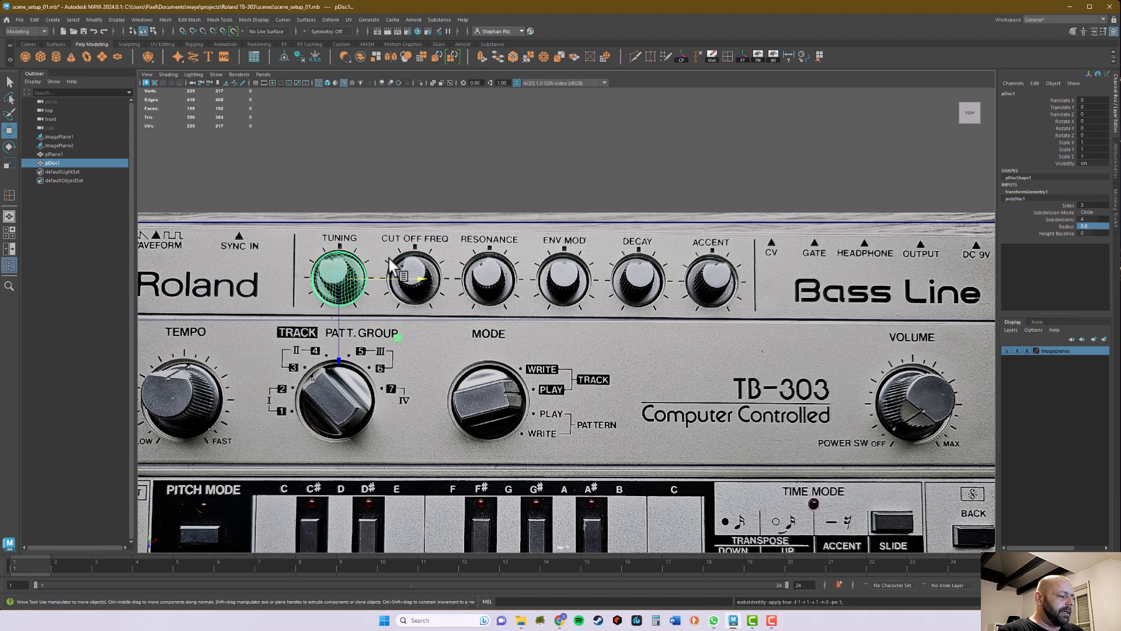
# Step: Duplicate the Tuning knob disc and move the copy about 2.2 units along X onto the Cut Off Freq knob
pyautogui.hotkey('ctrl', 'd')
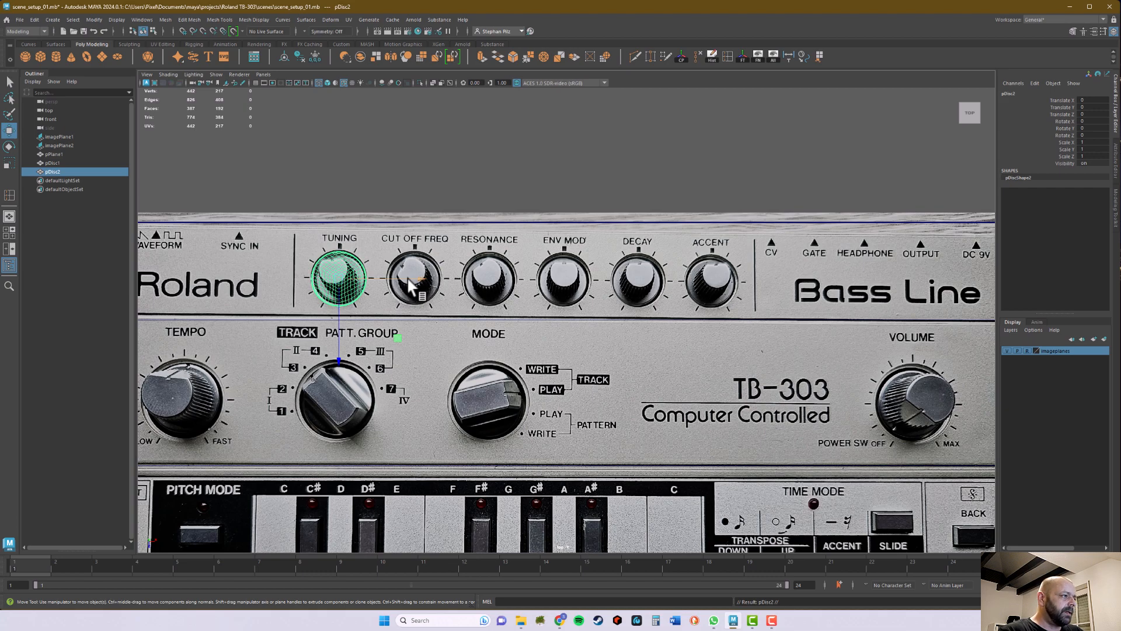
pyautogui.moveTo(418, 276); pyautogui.dragTo(495, 278)
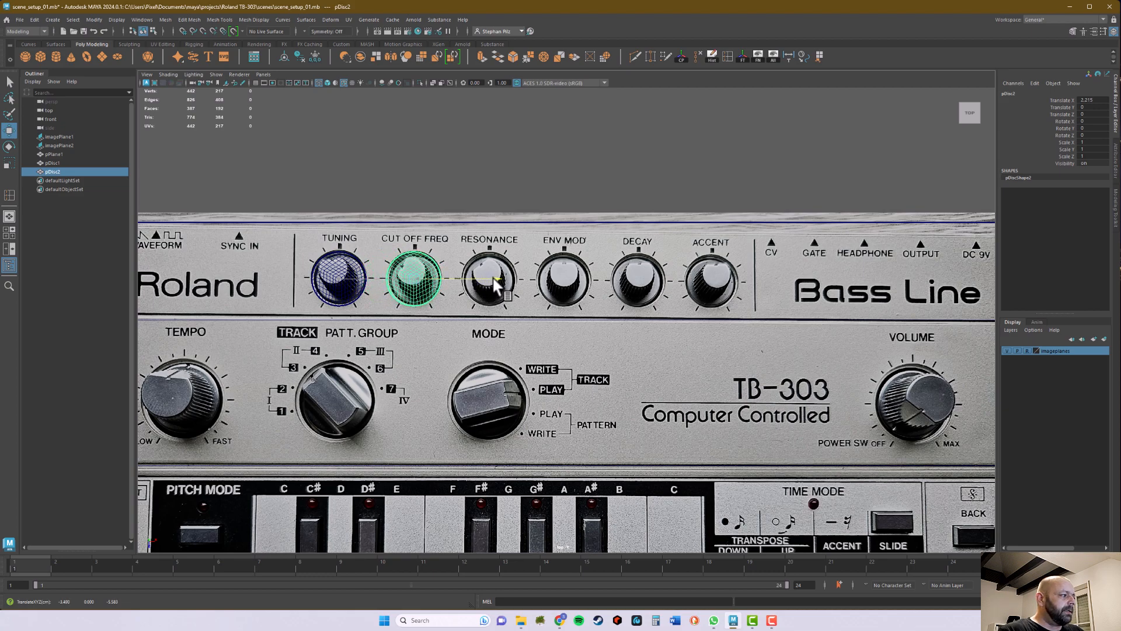
pyautogui.moveTo(493, 276); pyautogui.dragTo(492, 276)
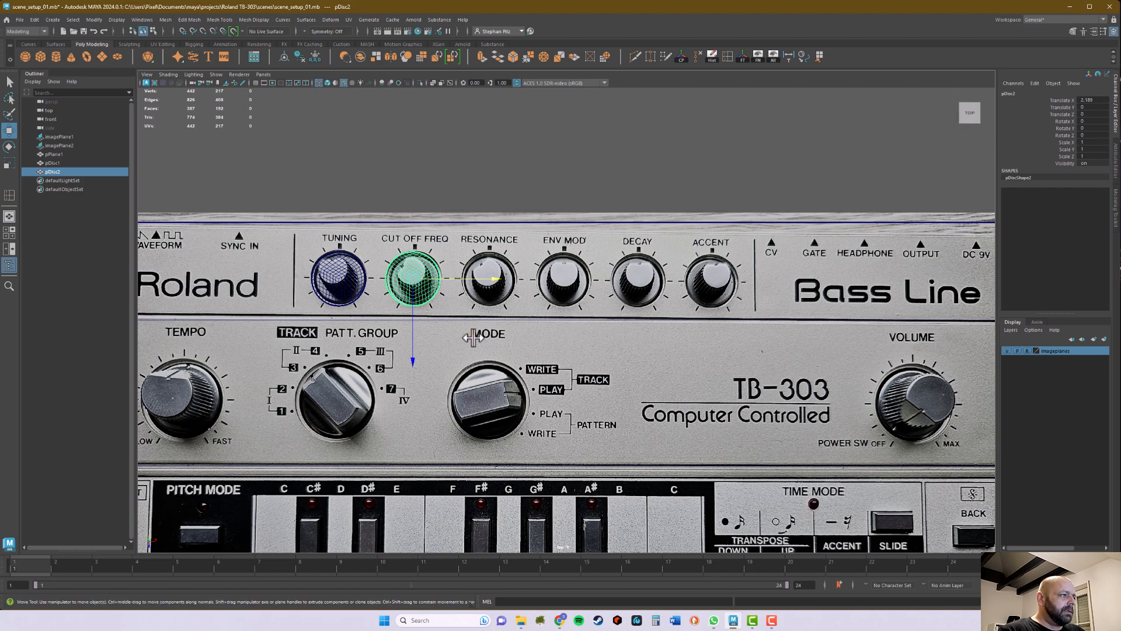
# Step: Fine-tune the copied disc's horizontal alignment with the Cut Off Freq knob and set its Translate X to 2.2
pyautogui.scroll(3, 473, 338)
pyautogui.scroll(2, 530, 362)
pyautogui.keyDown('alt'); pyautogui.moveTo(530, 362); pyautogui.dragTo(596, 432, button='middle'); pyautogui.keyUp('alt')
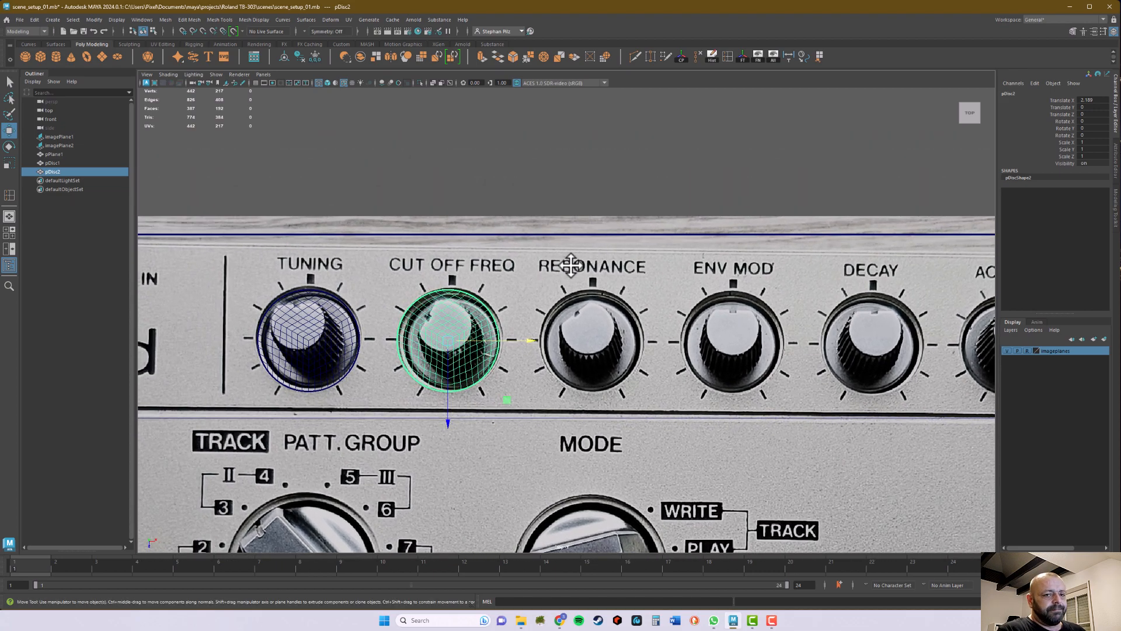
pyautogui.scroll(-4, 513, 282)
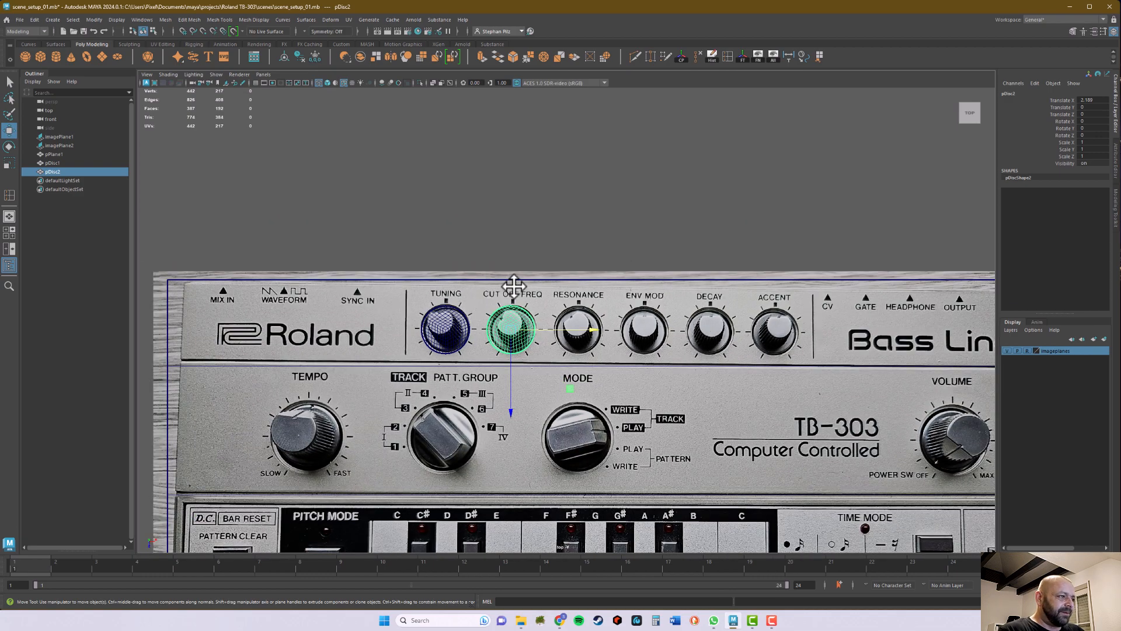
pyautogui.scroll(5, 753, 334)
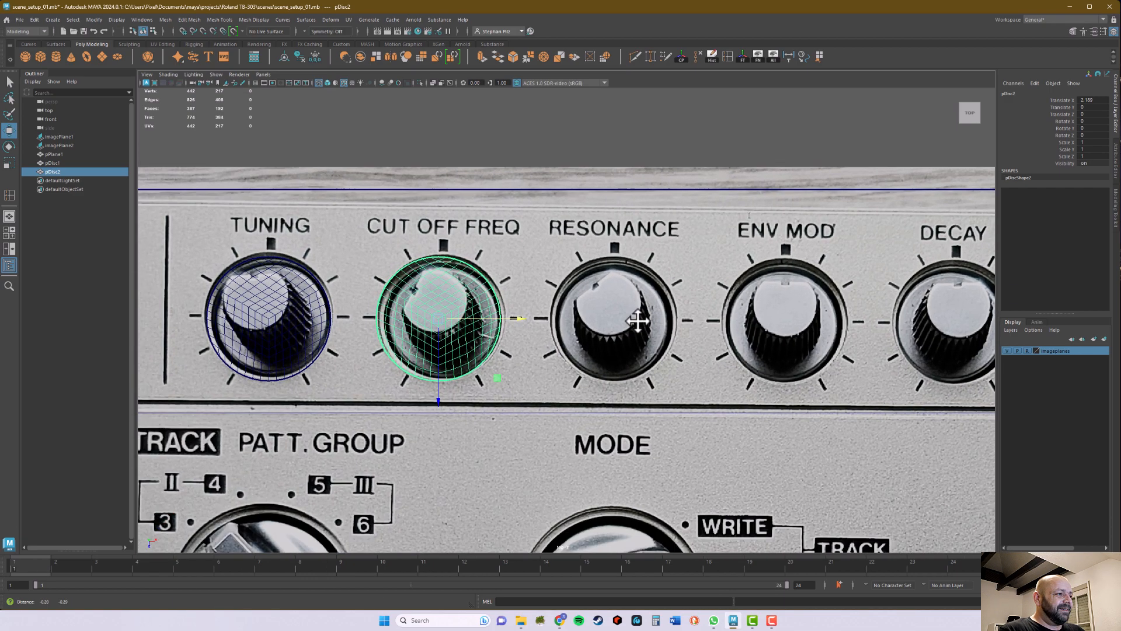
pyautogui.keyDown('alt'); pyautogui.moveTo(634, 331); pyautogui.dragTo(641, 304, button='middle'); pyautogui.keyUp('alt')
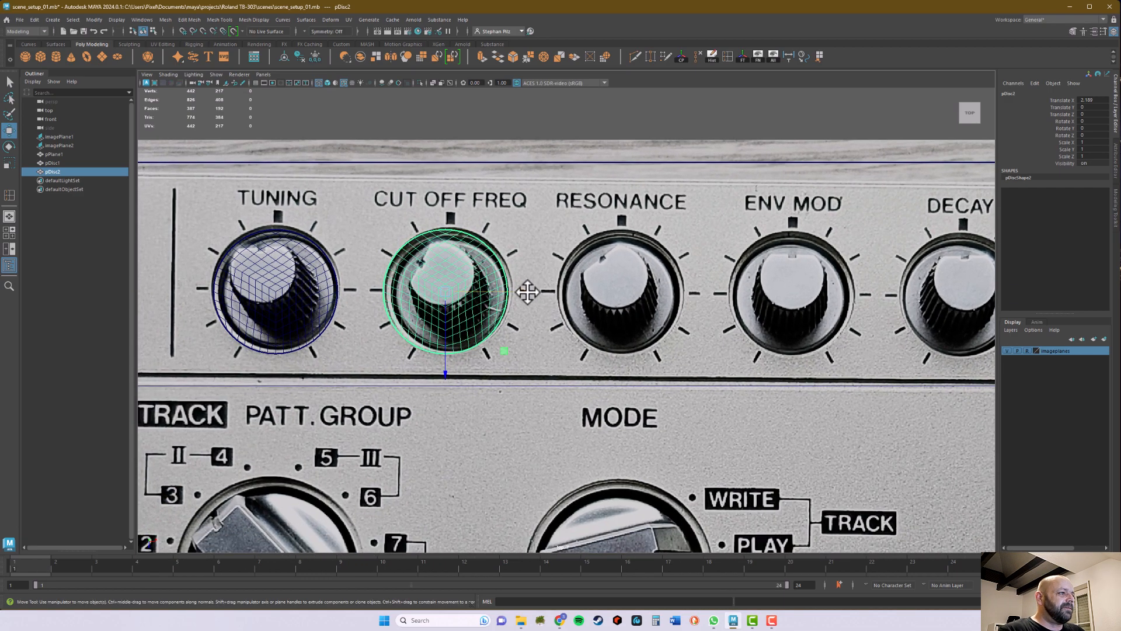
pyautogui.moveTo(527, 292); pyautogui.dragTo(531, 292)
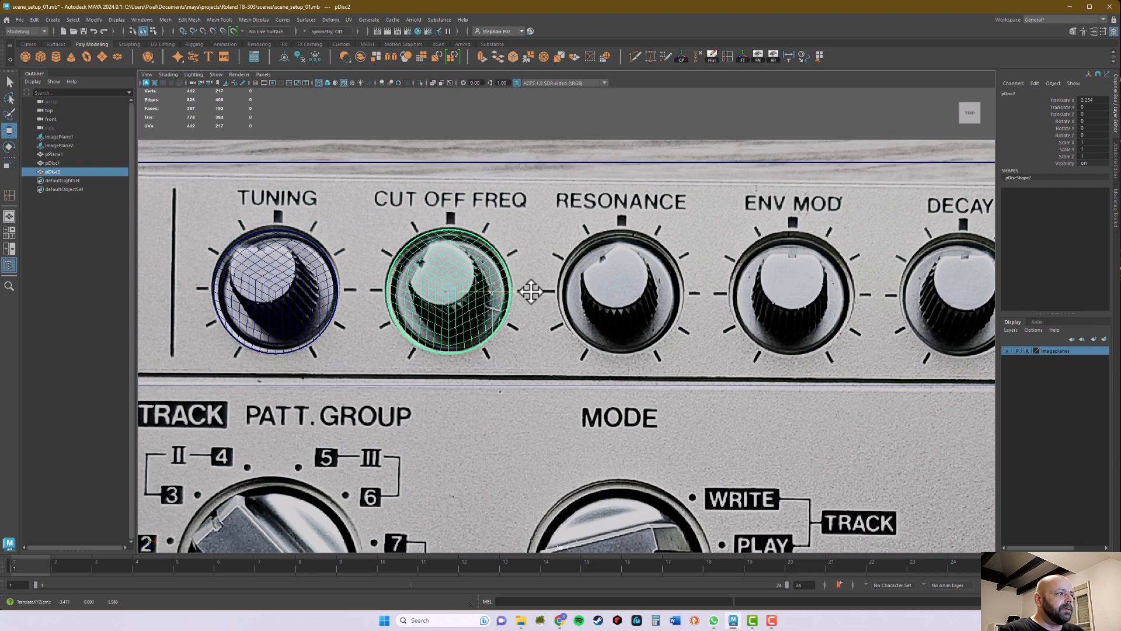
pyautogui.moveTo(531, 292); pyautogui.dragTo(530, 292)
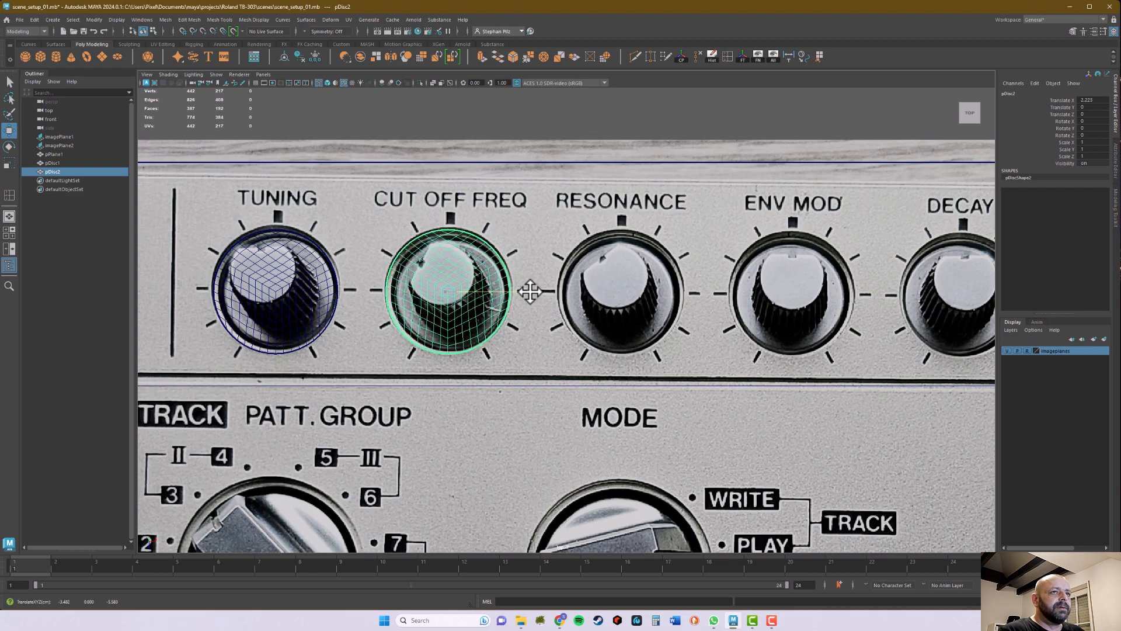
pyautogui.moveTo(530, 292); pyautogui.dragTo(529, 291)
pyautogui.click(1102, 100)
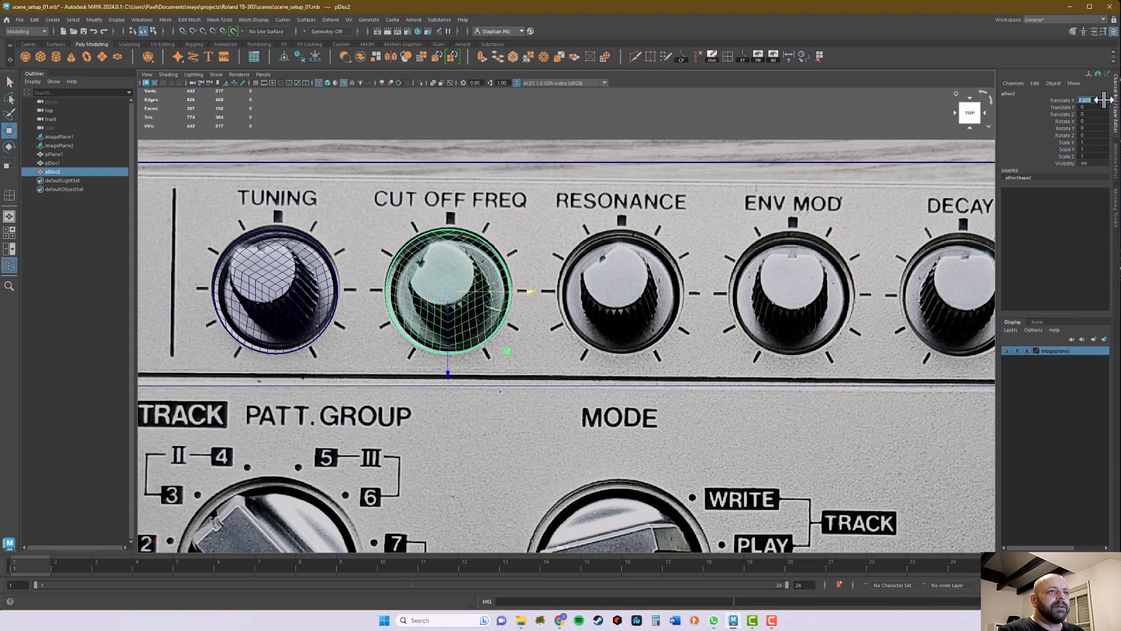
pyautogui.click(1103, 99)
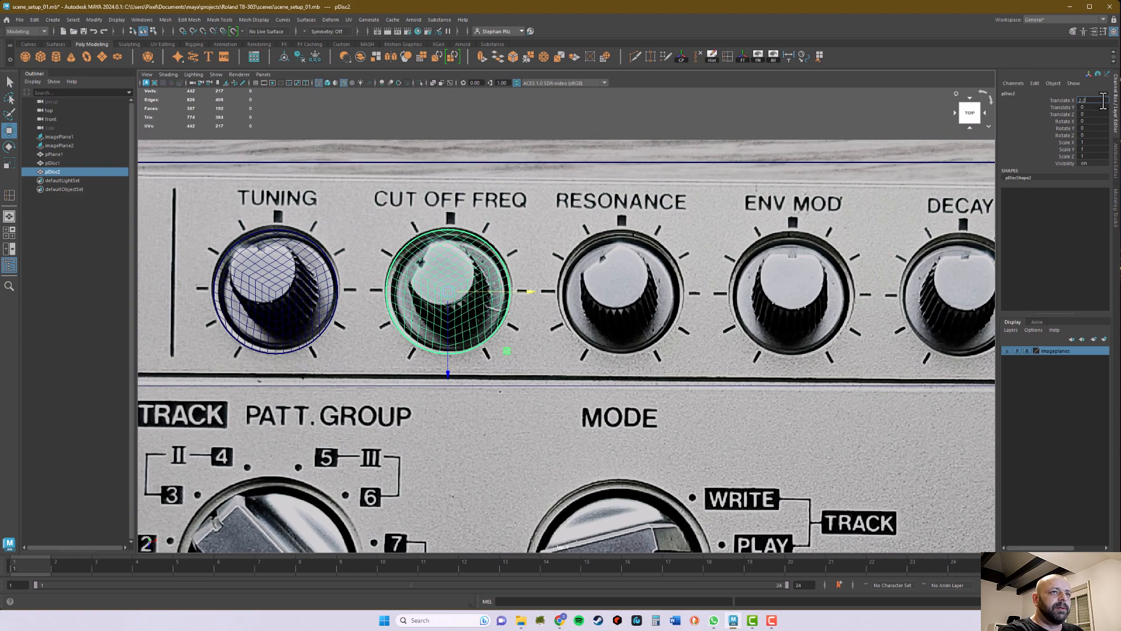
pyautogui.press('Return')
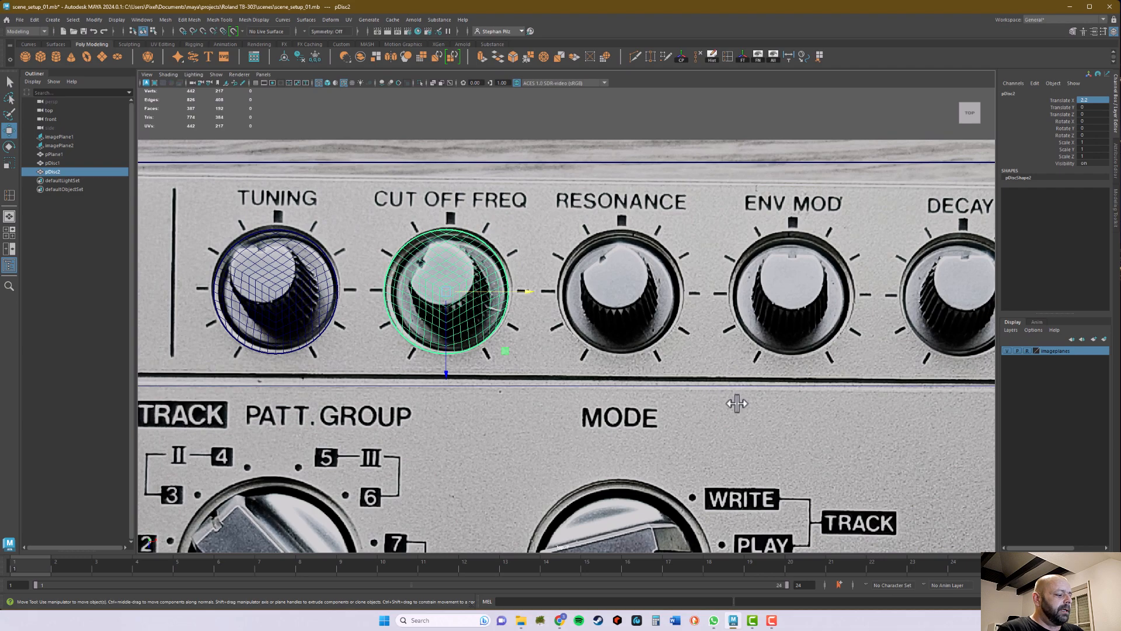
# Step: Duplicate the disc four more times with the same 2.2-unit X offset onto the Resonance, Env Mod, Decay and Accent knobs
pyautogui.hotkey('shift', 'd')
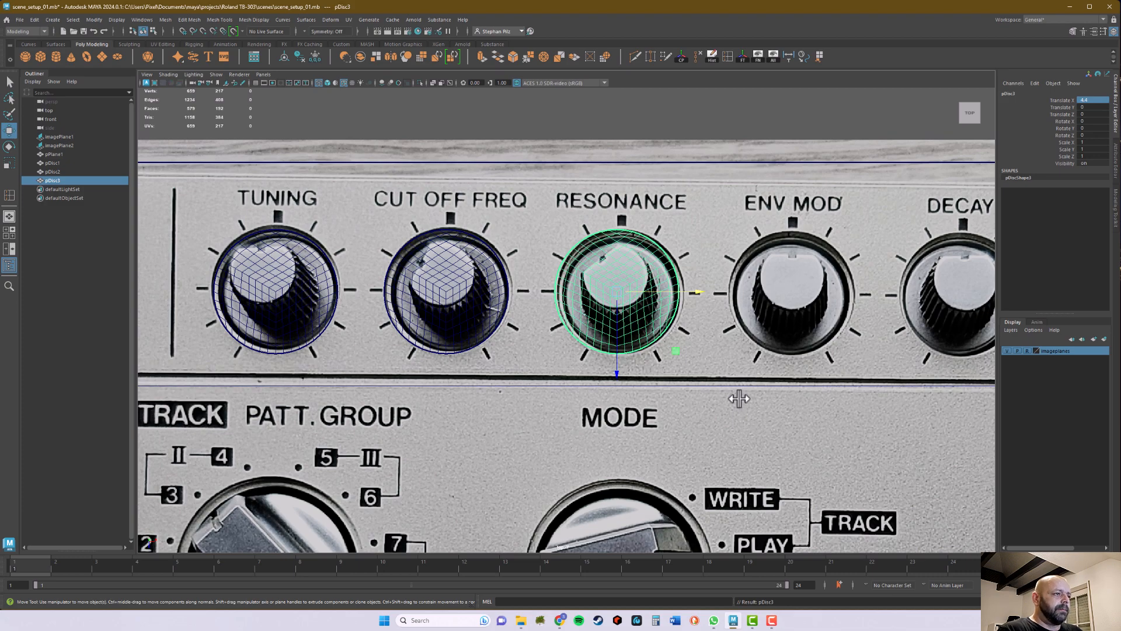
pyautogui.hotkey('shift', 'd')
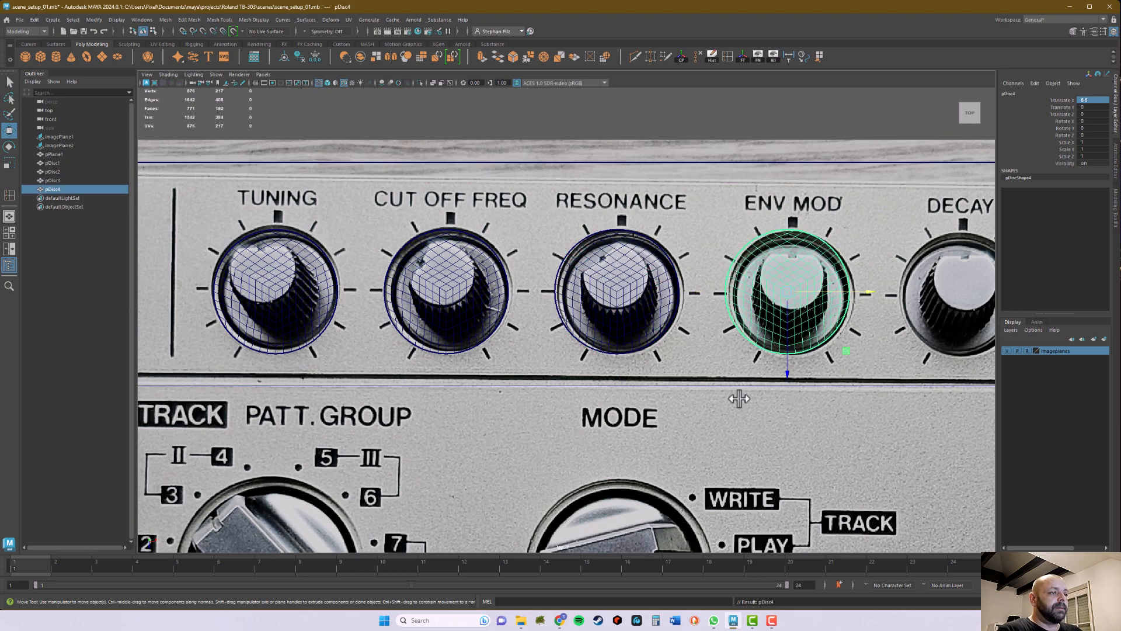
pyautogui.hotkey('shift', 'd')
pyautogui.scroll(-3, 807, 417)
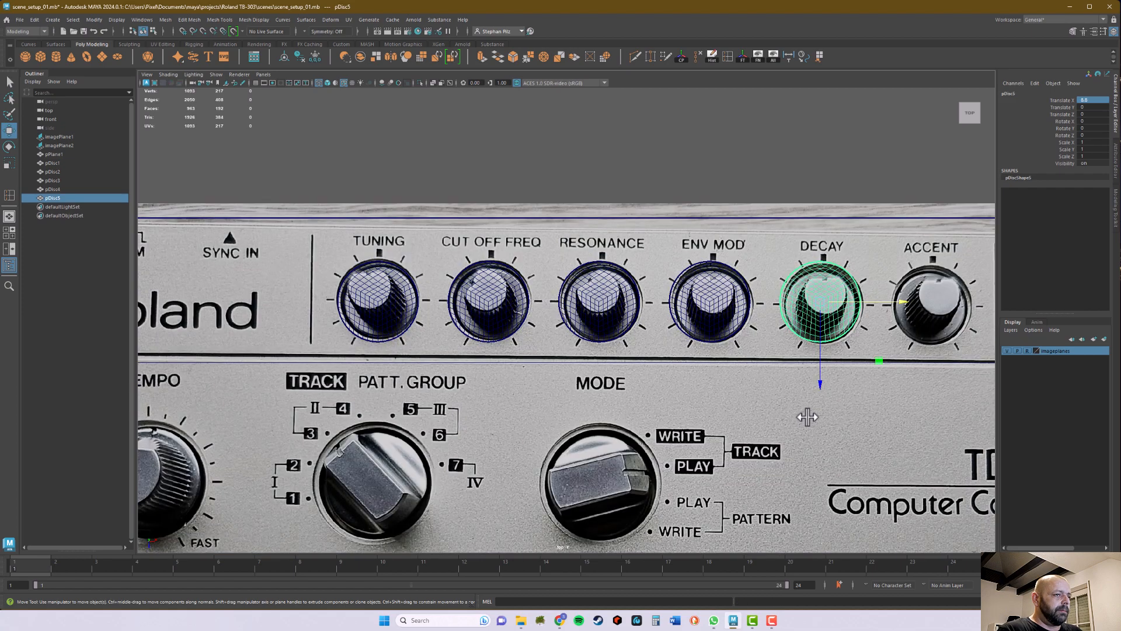
pyautogui.scroll(-3, 808, 417)
pyautogui.hotkey('shift', 'd')
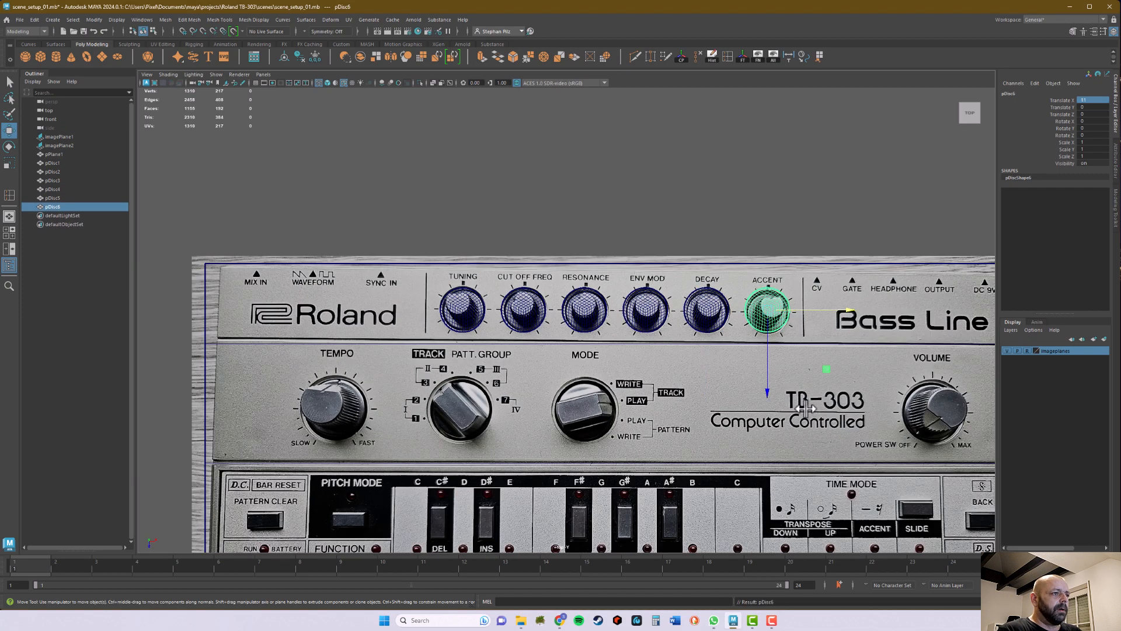
pyautogui.scroll(5, 737, 360)
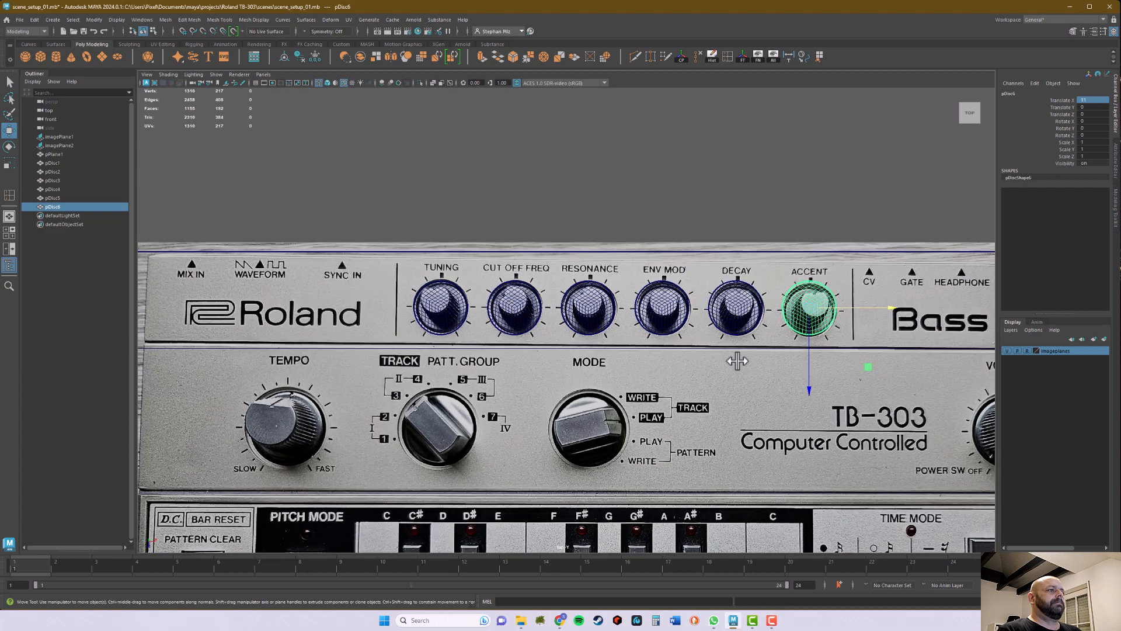
pyautogui.keyDown('alt'); pyautogui.moveTo(588, 343); pyautogui.dragTo(610, 335, button='middle'); pyautogui.keyUp('alt')
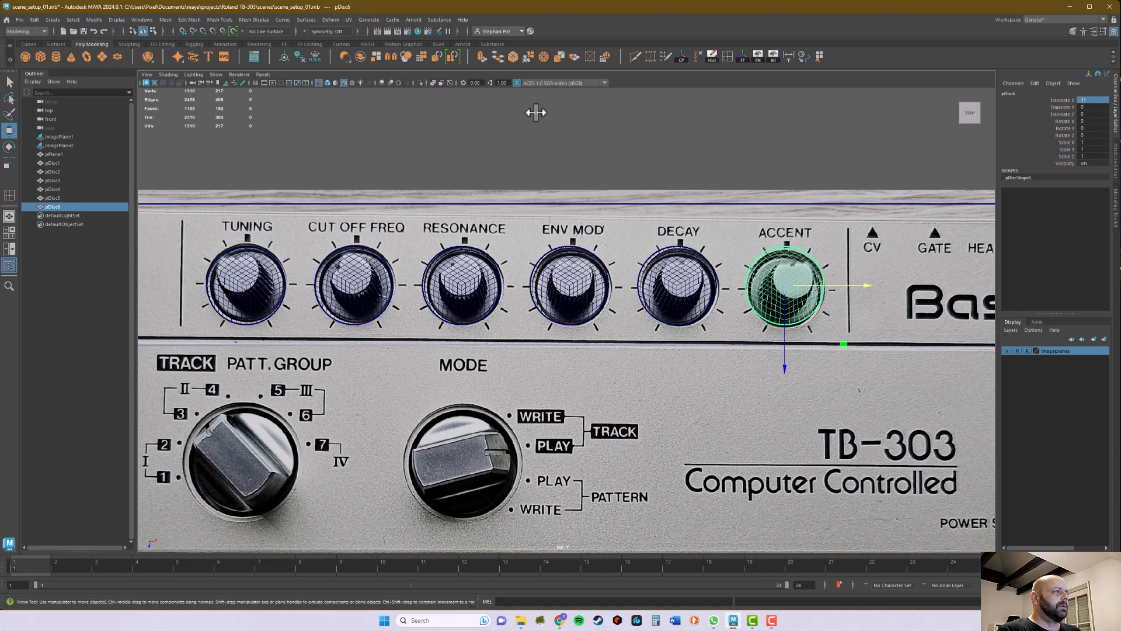
# Step: Inspect the disc row over the body plane in smooth-shaded display, then restore the wireframe display
pyautogui.click(327, 82)
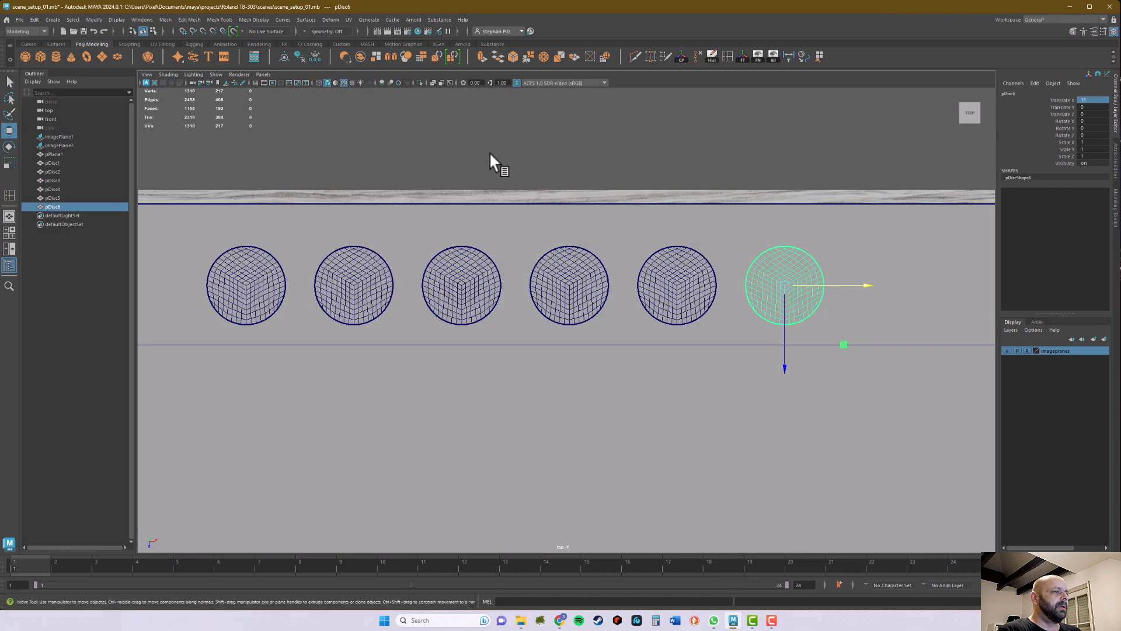
pyautogui.click(517, 211)
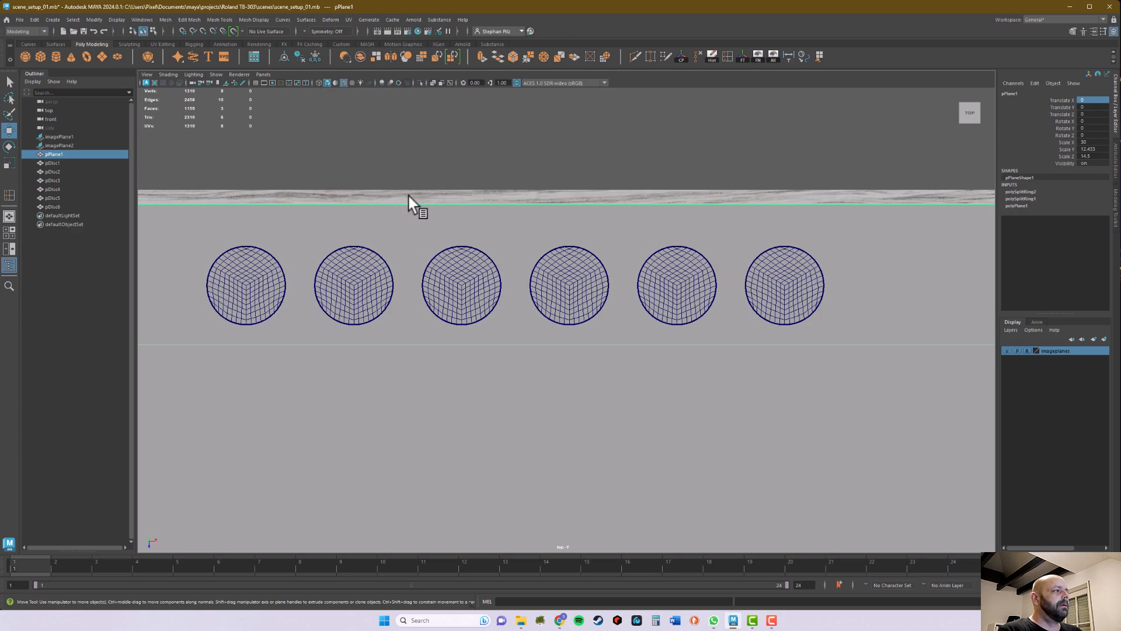
pyautogui.click(416, 172)
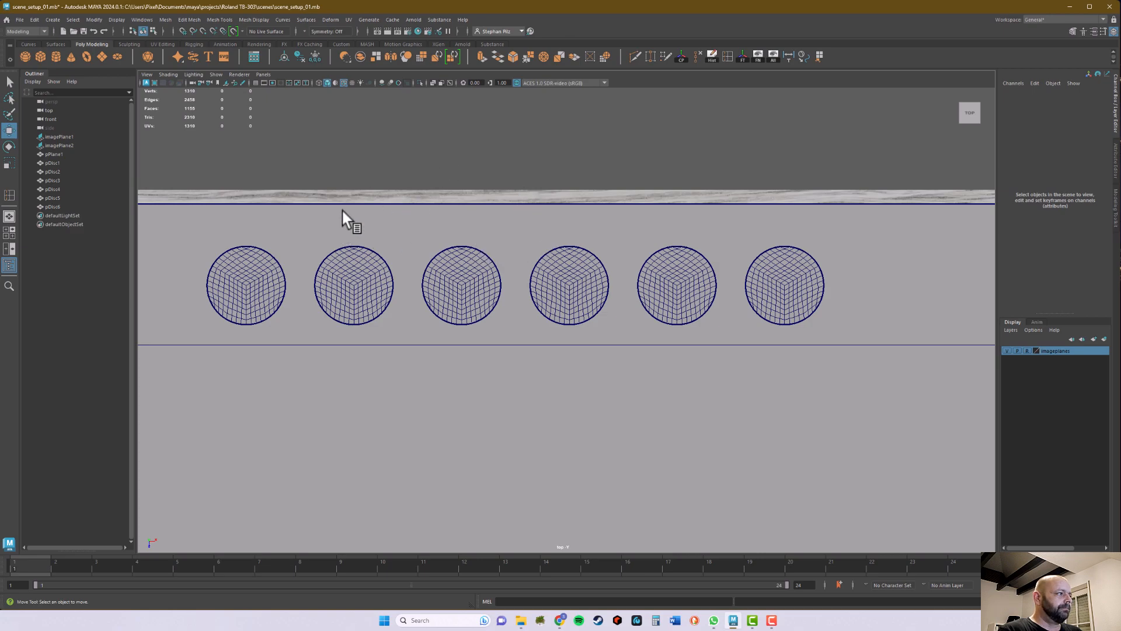
pyautogui.click(318, 82)
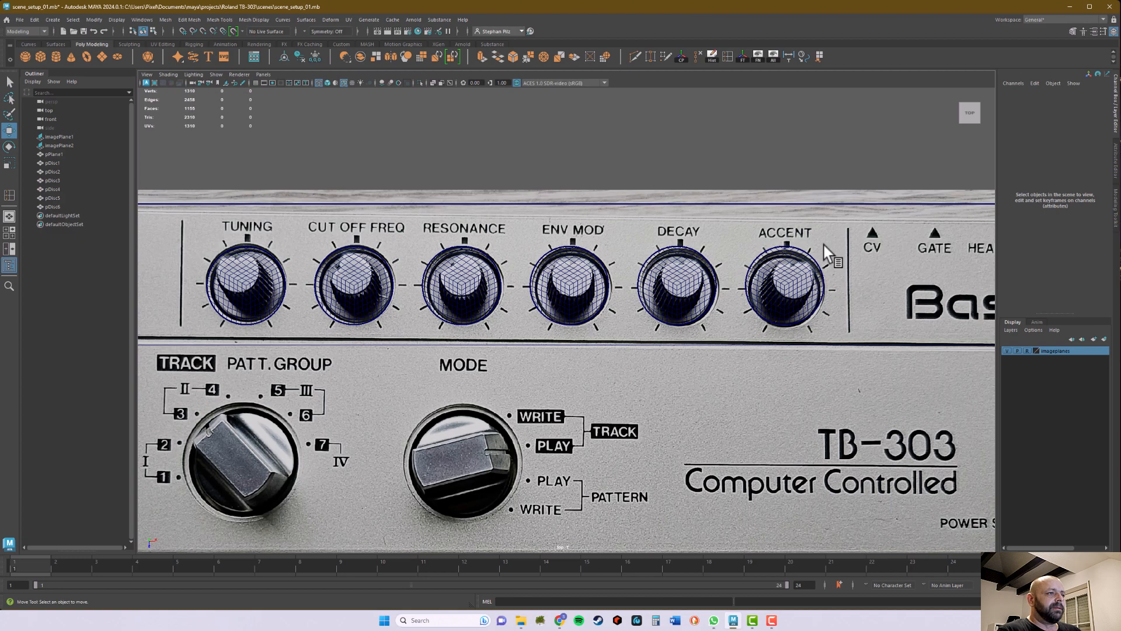
# Step: Create a new polygon disc and move it onto the centre of the Mode knob
pyautogui.scroll(-6, 832, 269)
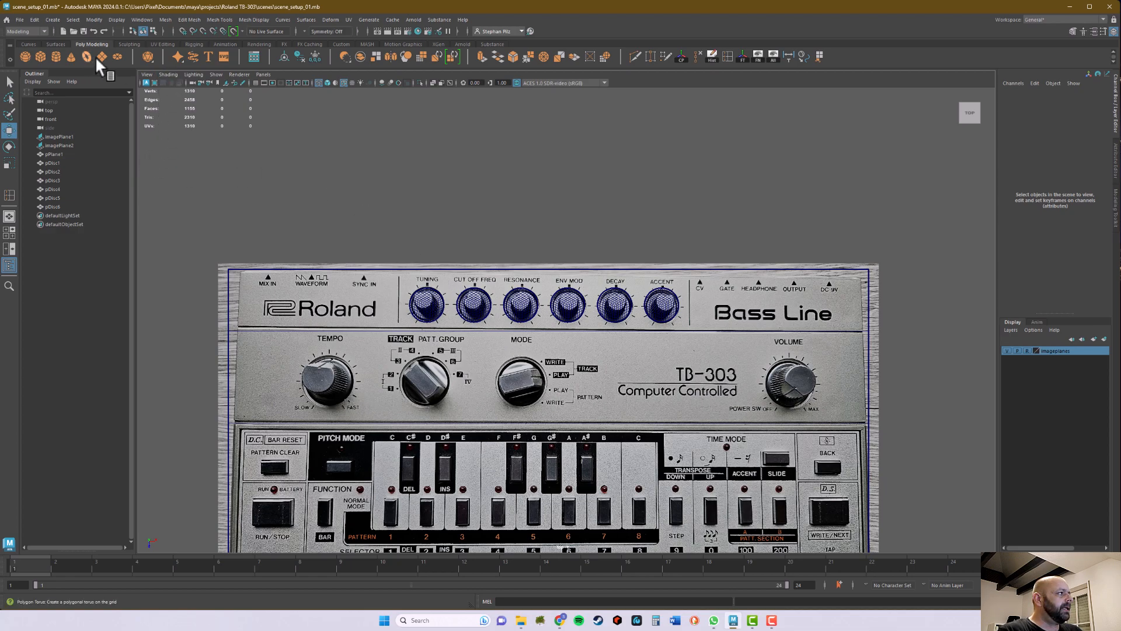
pyautogui.click(117, 54)
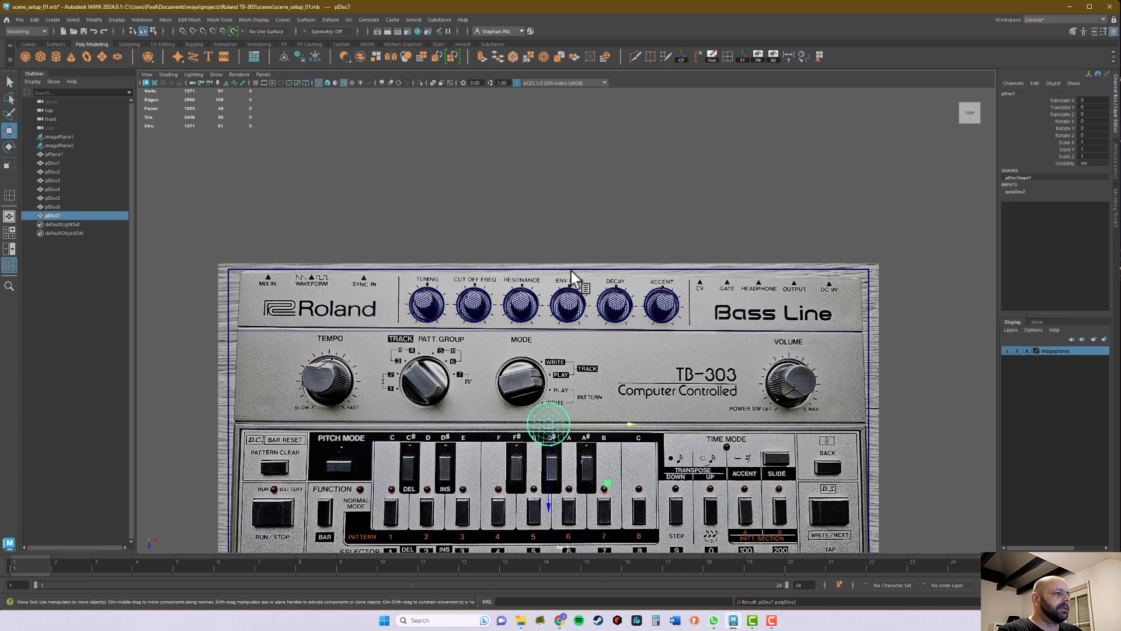
pyautogui.moveTo(551, 422); pyautogui.dragTo(528, 418)
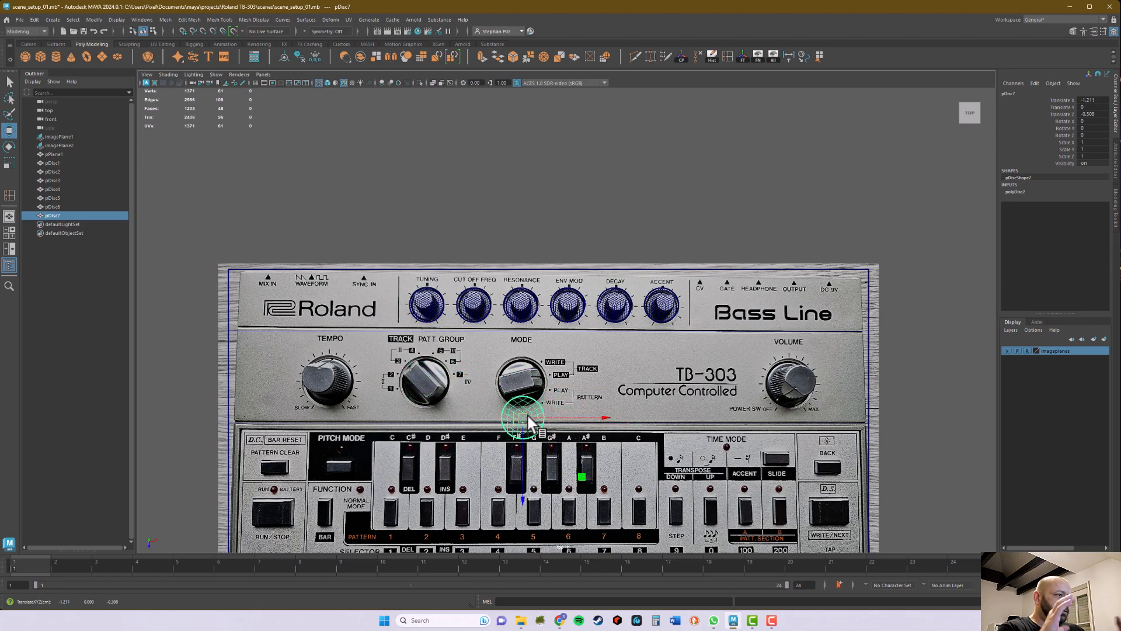
pyautogui.moveTo(530, 414); pyautogui.dragTo(529, 379)
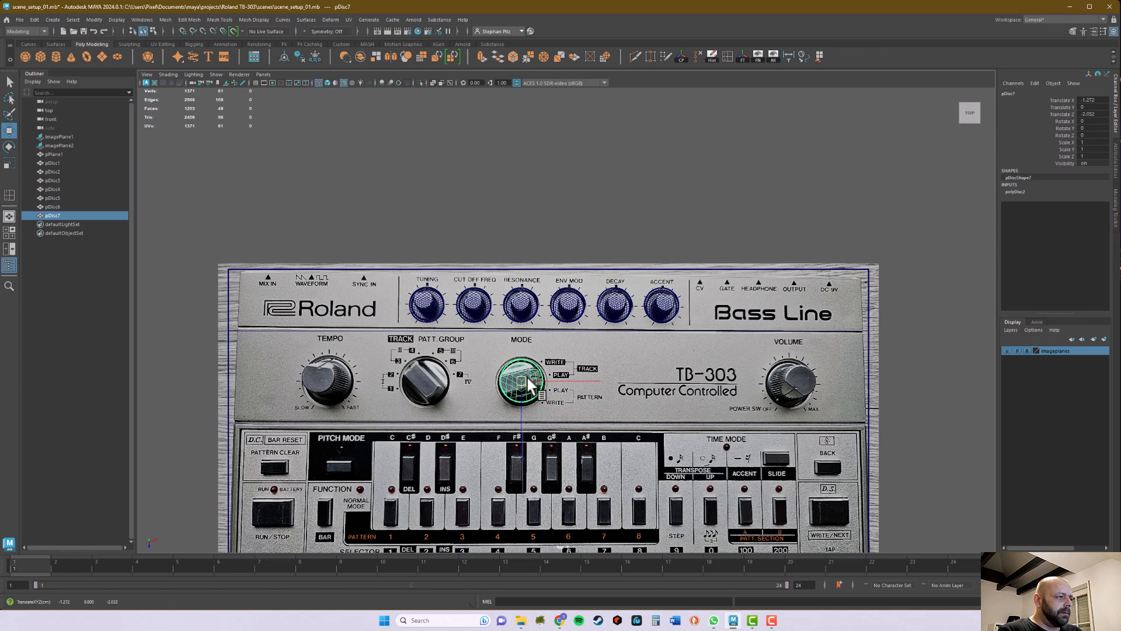
pyautogui.scroll(5, 528, 379)
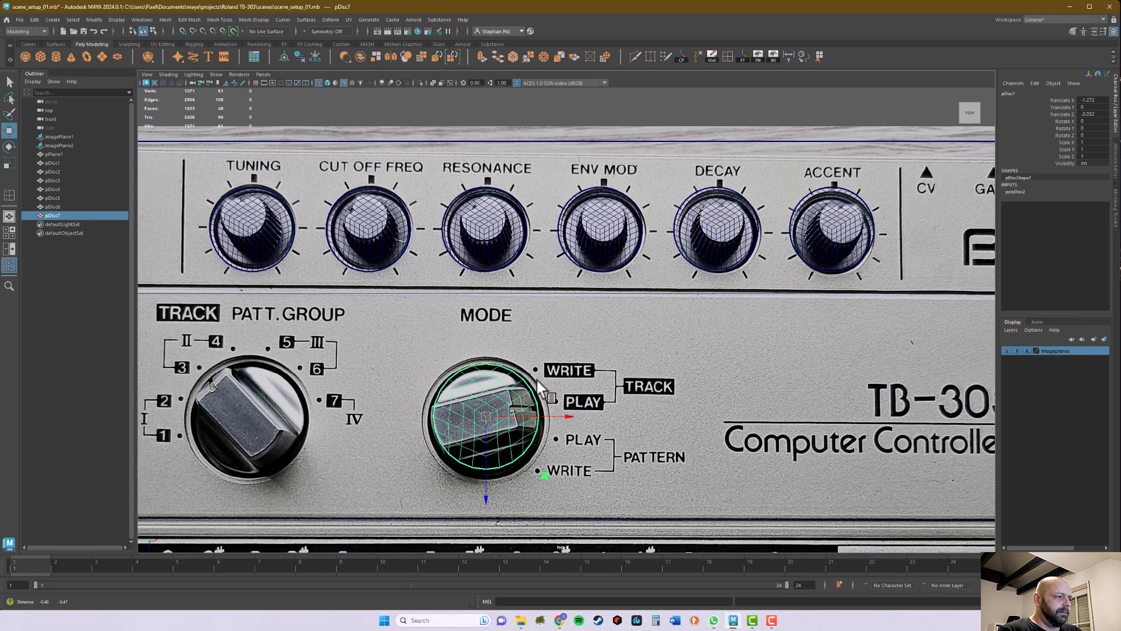
pyautogui.keyDown('alt'); pyautogui.moveTo(538, 381); pyautogui.dragTo(569, 251, button='middle'); pyautogui.keyUp('alt')
pyautogui.scroll(5, 558, 273)
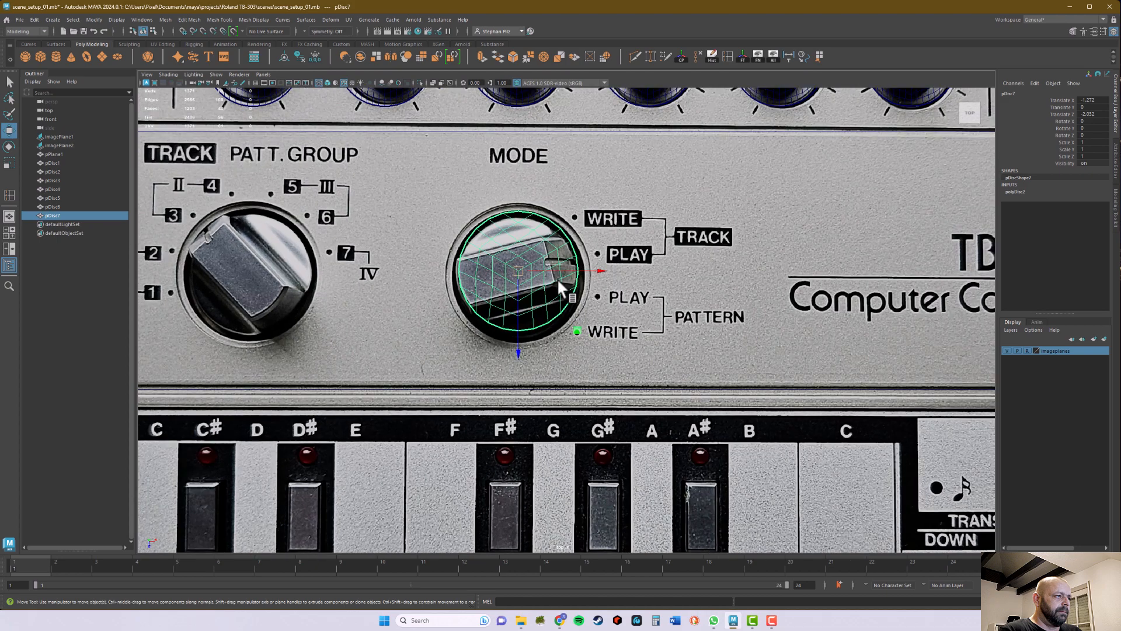
pyautogui.keyDown('alt'); pyautogui.moveTo(554, 293); pyautogui.dragTo(578, 349, button='middle'); pyautogui.keyUp('alt')
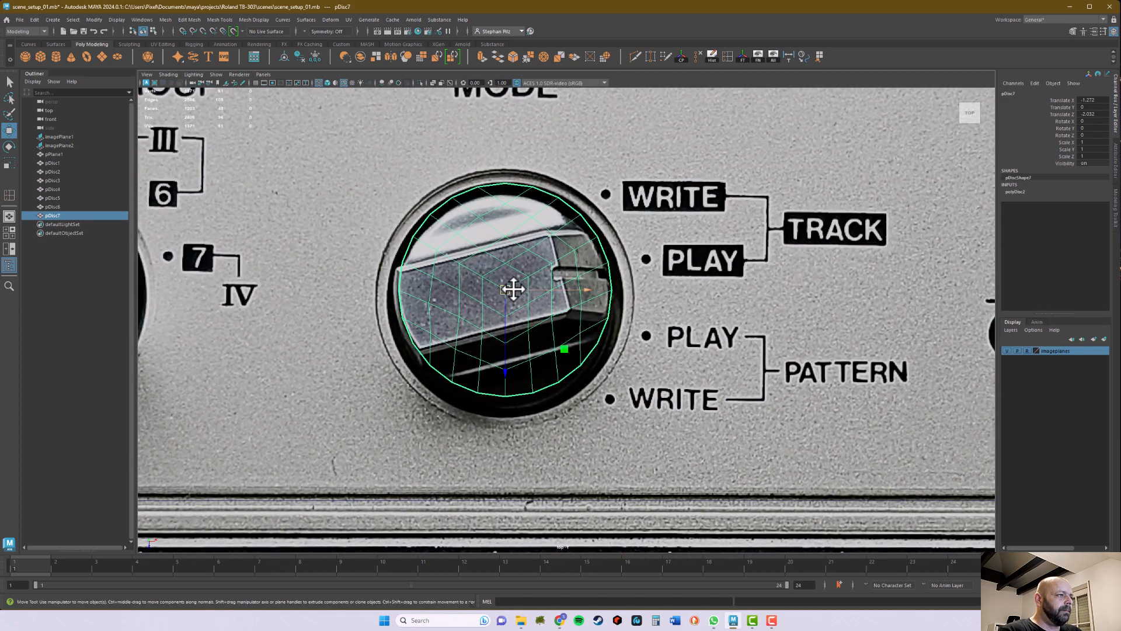
pyautogui.moveTo(508, 293); pyautogui.dragTo(512, 297)
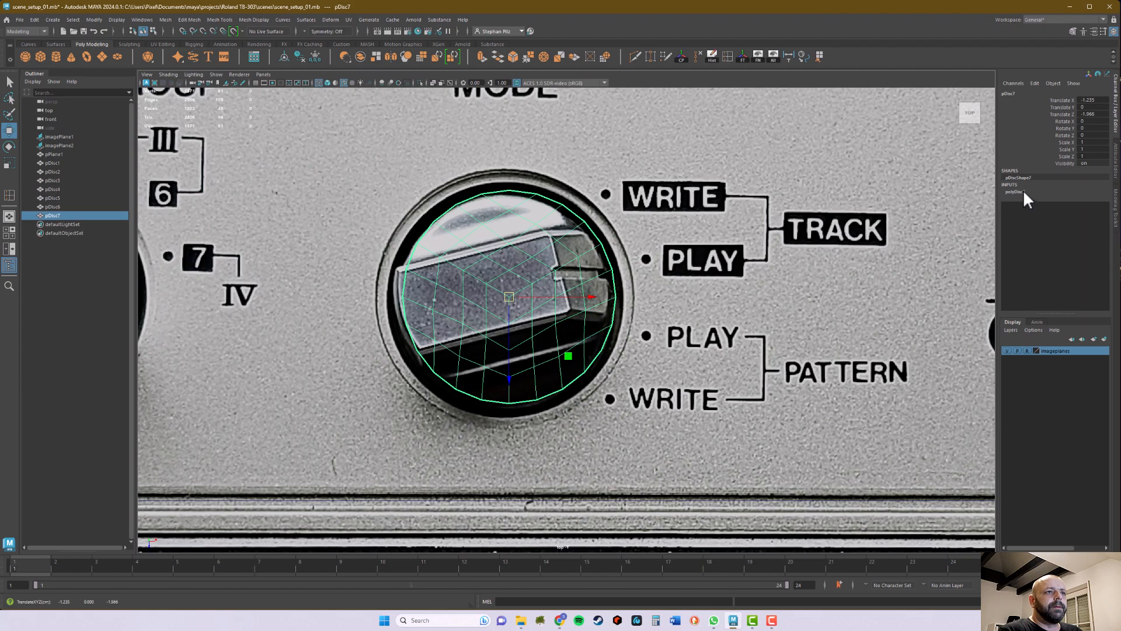
# Step: Set the Mode knob disc's subdivisions to 4 and radius to 1.2, and realign it with the knob's outer ring
pyautogui.click(1023, 192)
pyautogui.click(1087, 212)
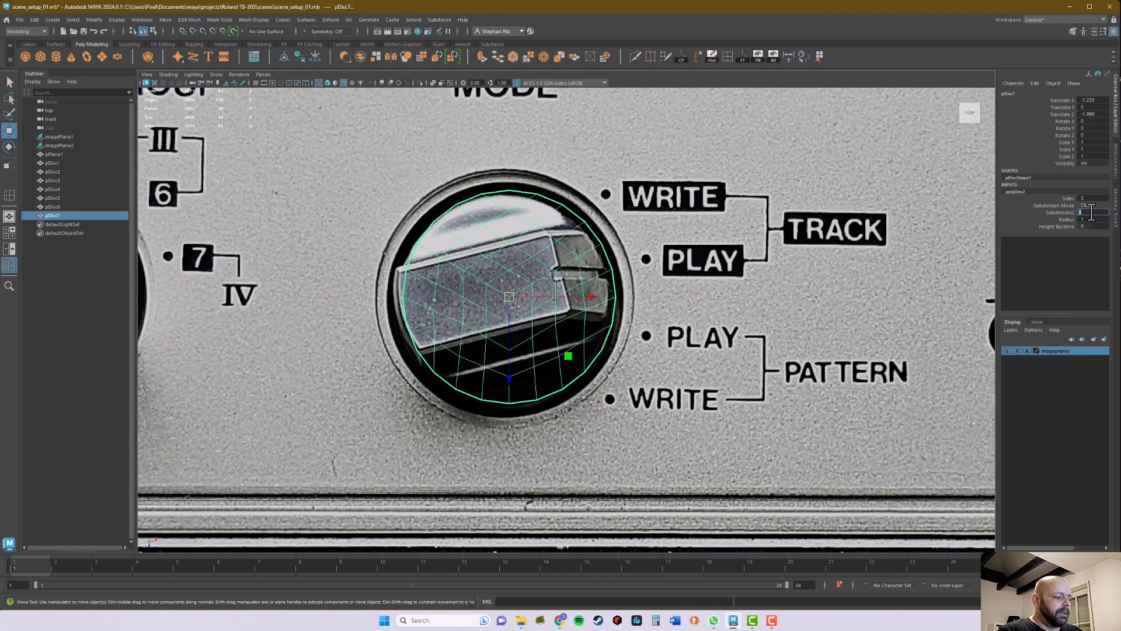
pyautogui.write('4')
pyautogui.press('Return')
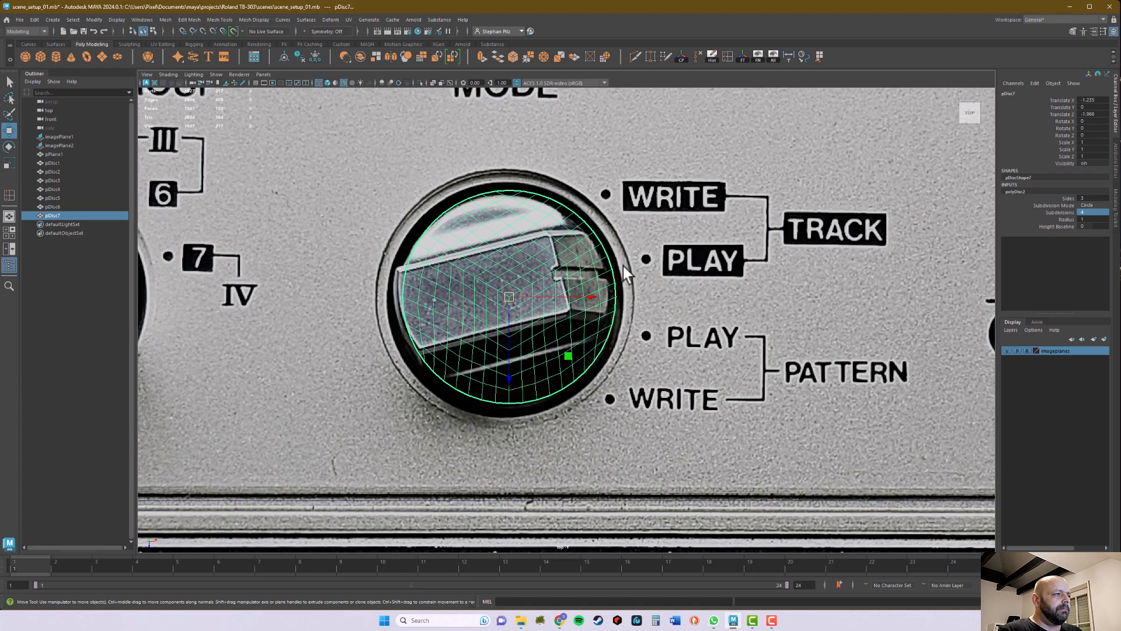
pyautogui.click(1090, 219)
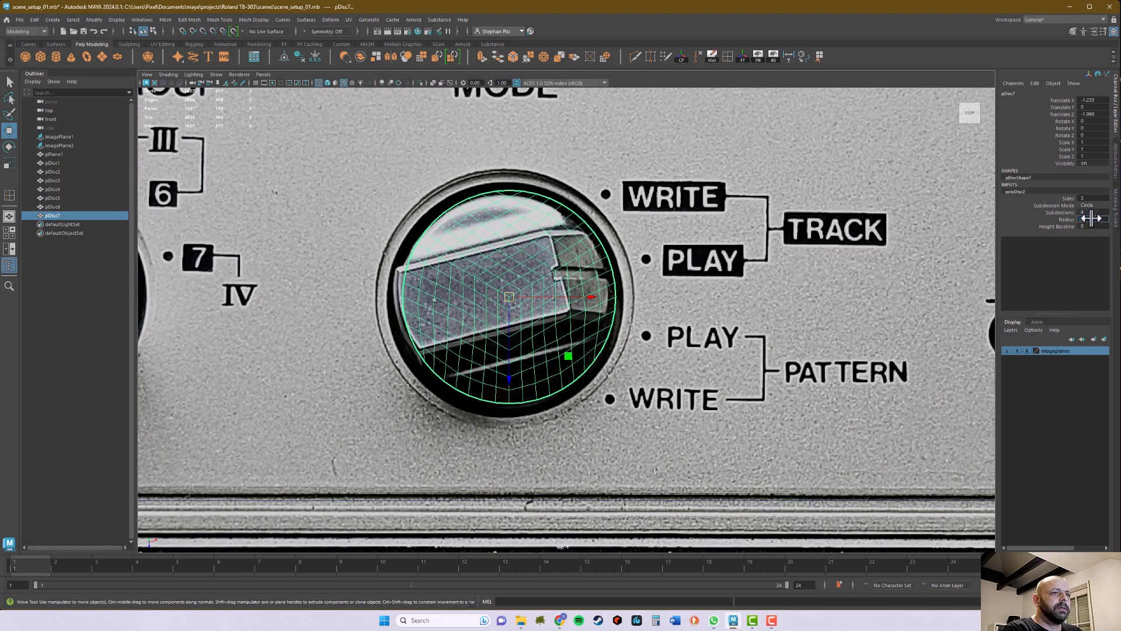
pyautogui.moveTo(1089, 219); pyautogui.dragTo(1091, 218)
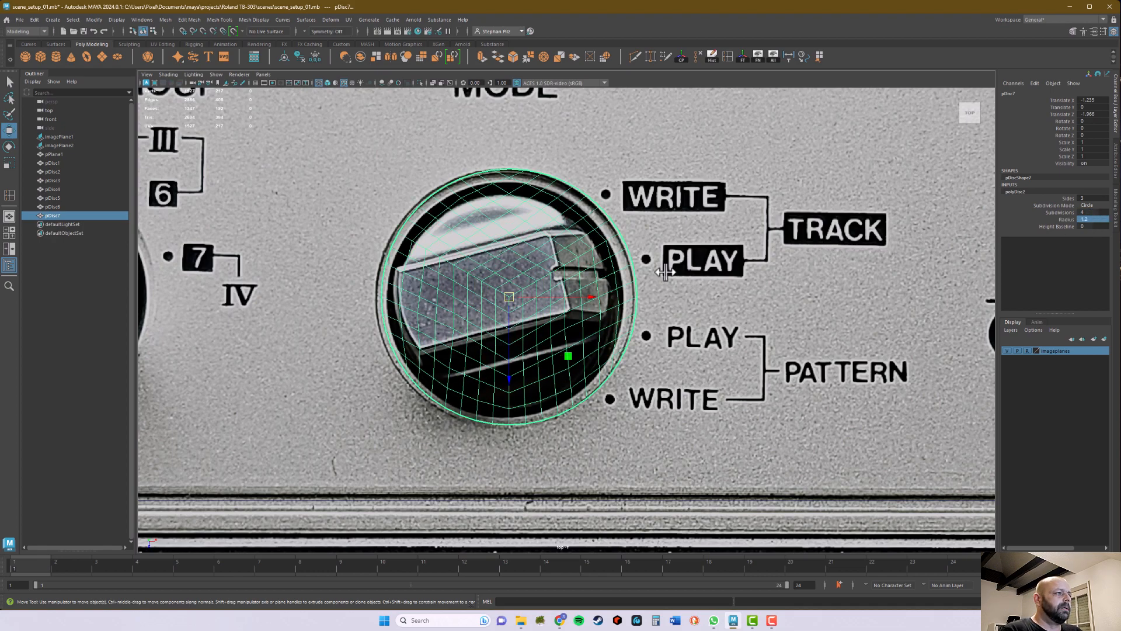
pyautogui.moveTo(508, 298); pyautogui.dragTo(508, 299)
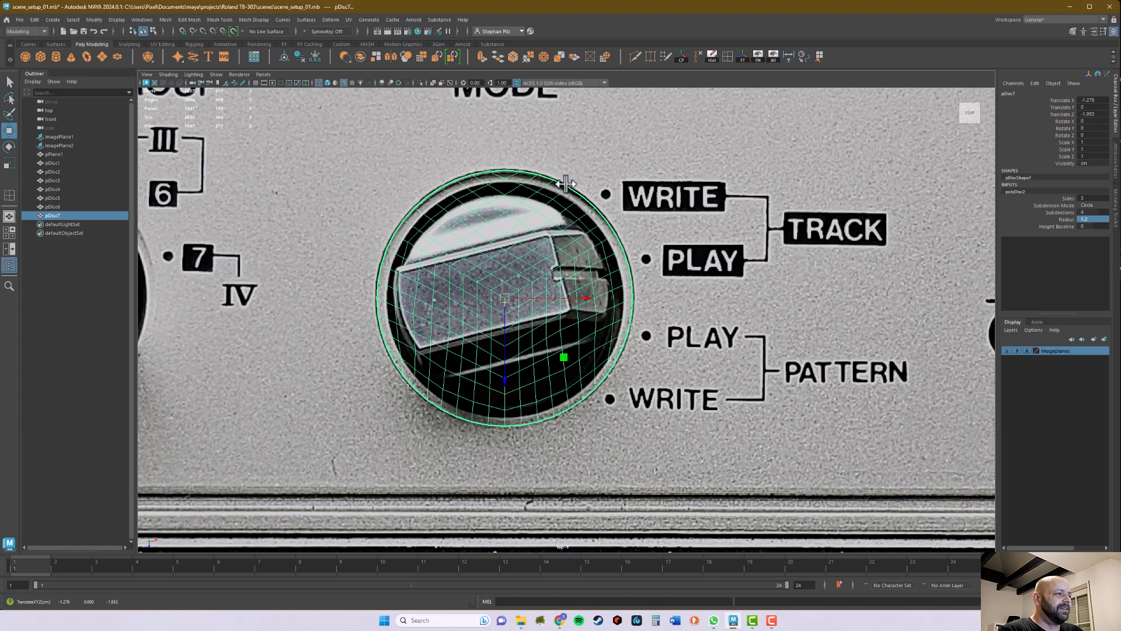
pyautogui.scroll(-5, 516, 280)
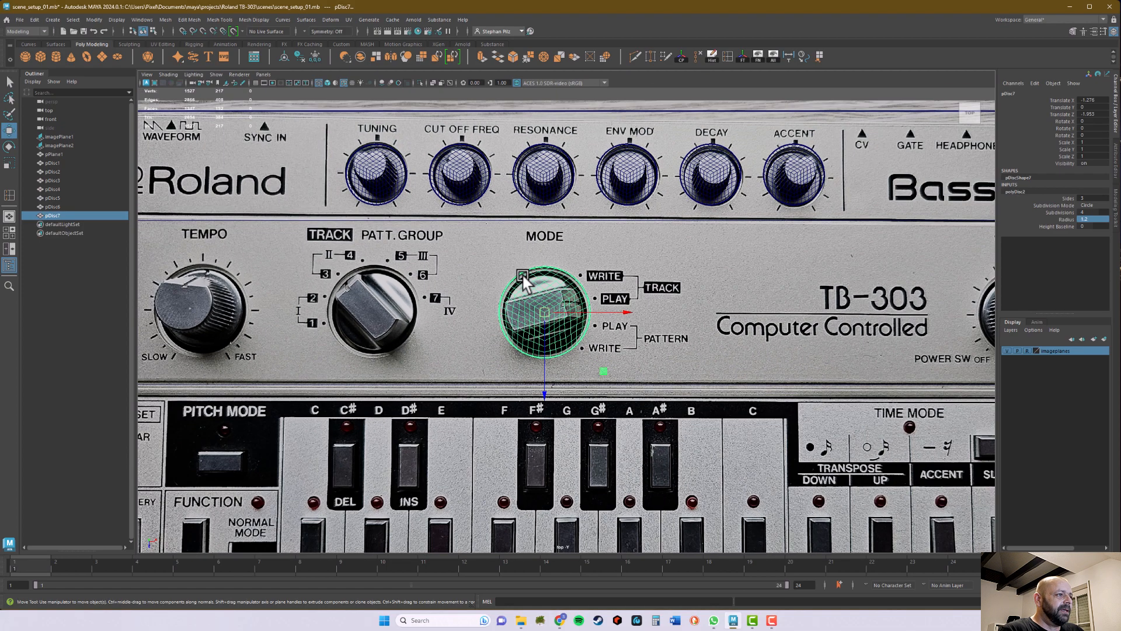
pyautogui.scroll(-1, 547, 270)
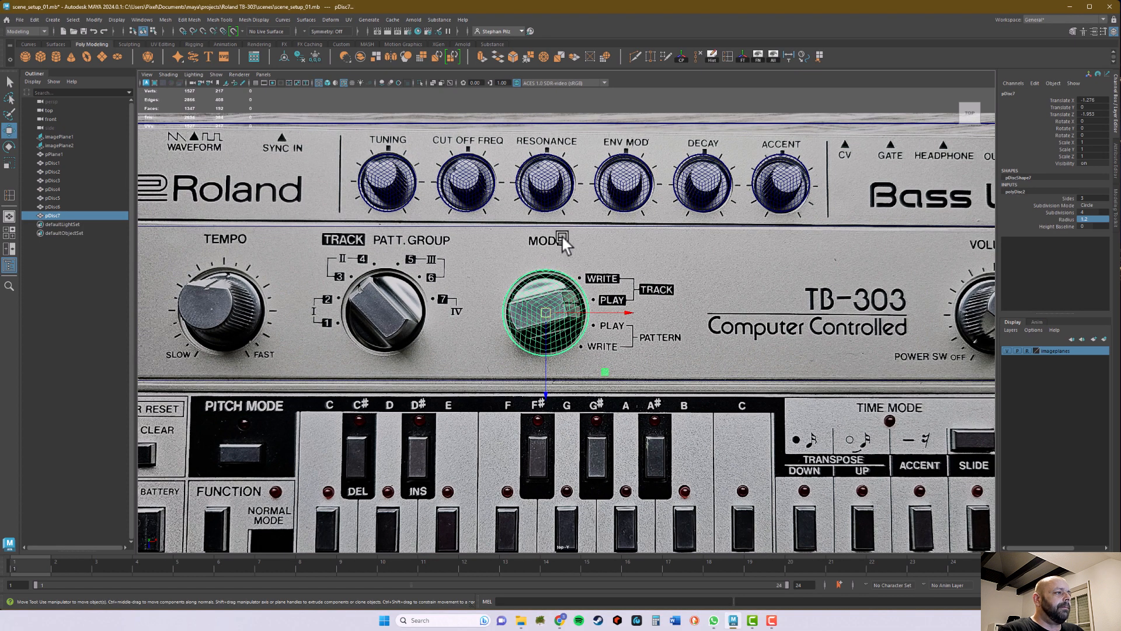
pyautogui.scroll(-1, 563, 240)
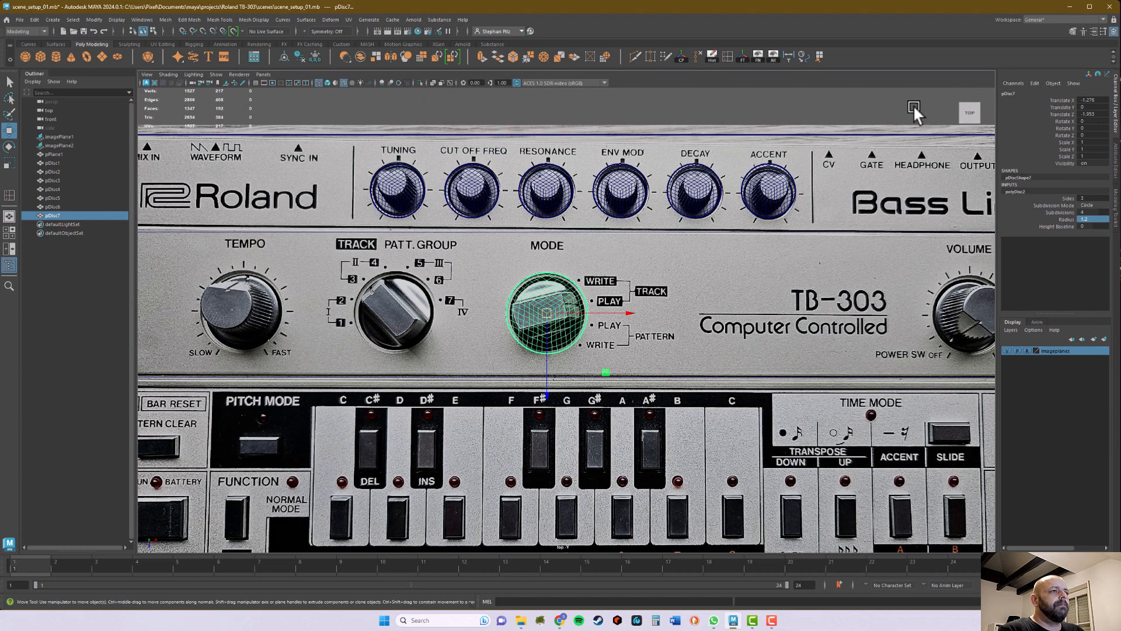
# Step: Show the top view smooth shaded and lower the body plane along Y in perspective to below the top reference image
pyautogui.click(888, 238)
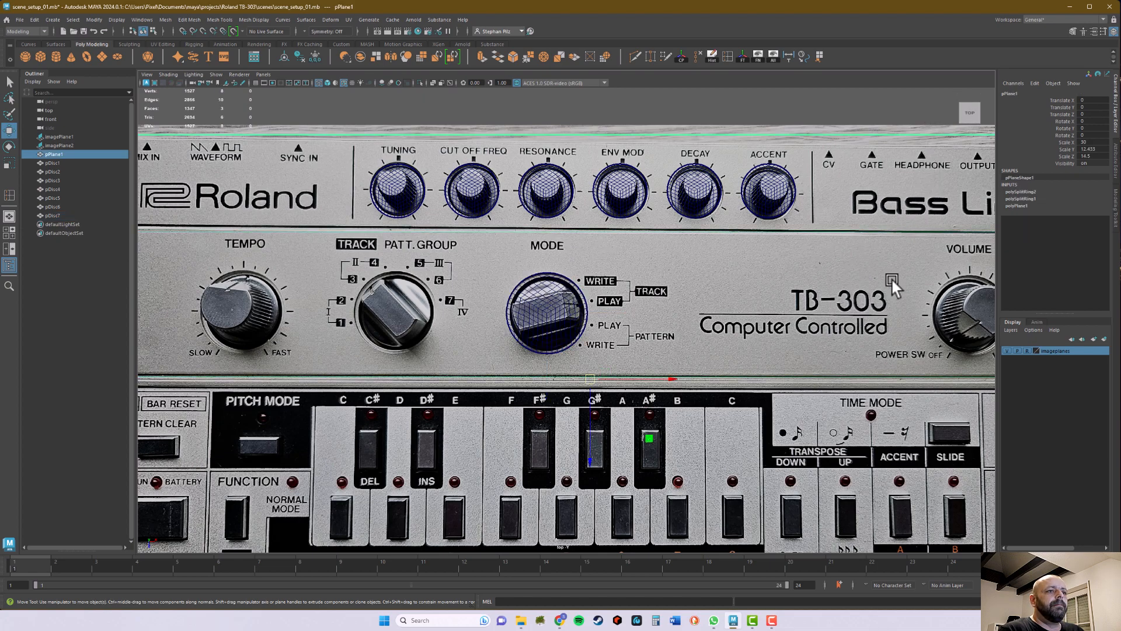
pyautogui.click(328, 82)
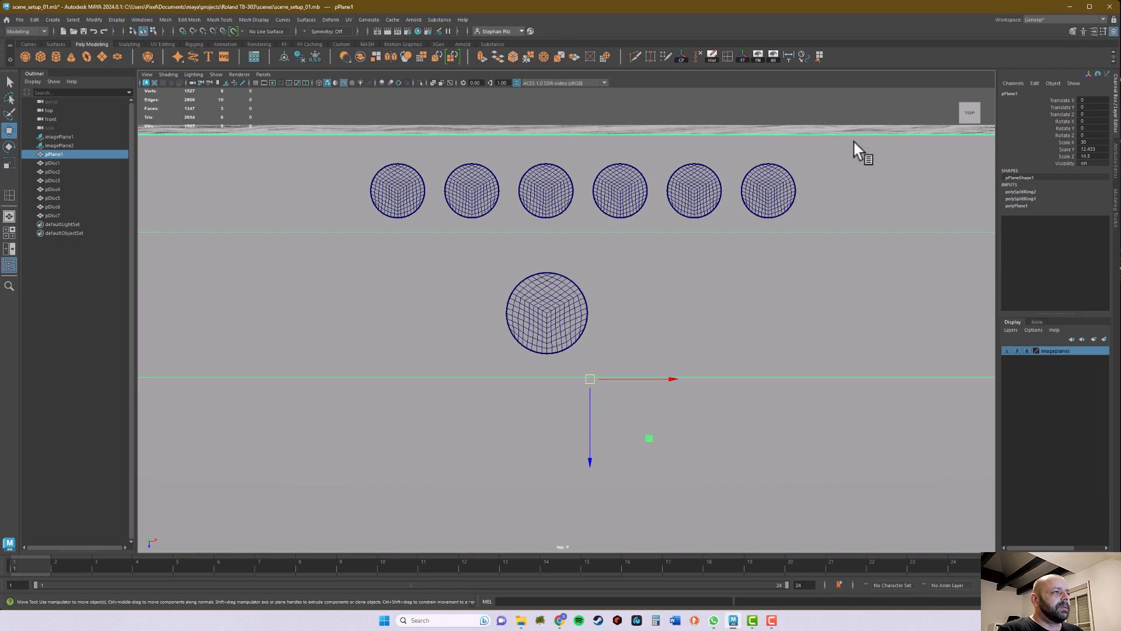
pyautogui.click(862, 105)
pyautogui.moveTo(873, 96); pyautogui.dragTo(927, 184)
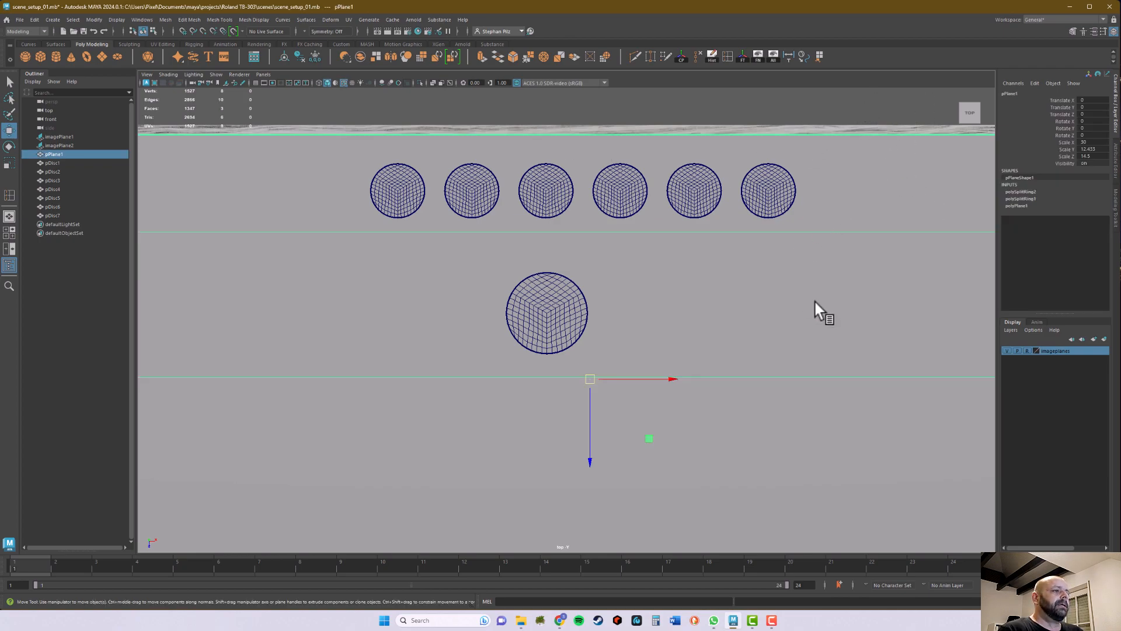
pyautogui.press('space')
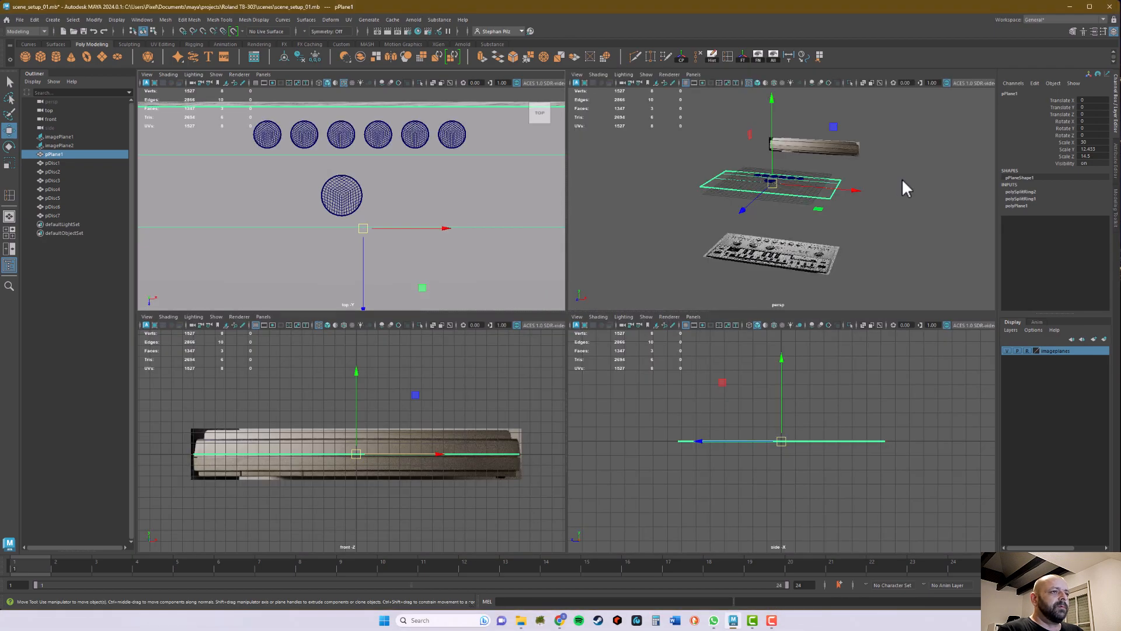
pyautogui.press('space')
pyautogui.keyDown('alt'); pyautogui.moveTo(528, 319); pyautogui.dragTo(611, 306); pyautogui.keyUp('alt')
pyautogui.press('space')
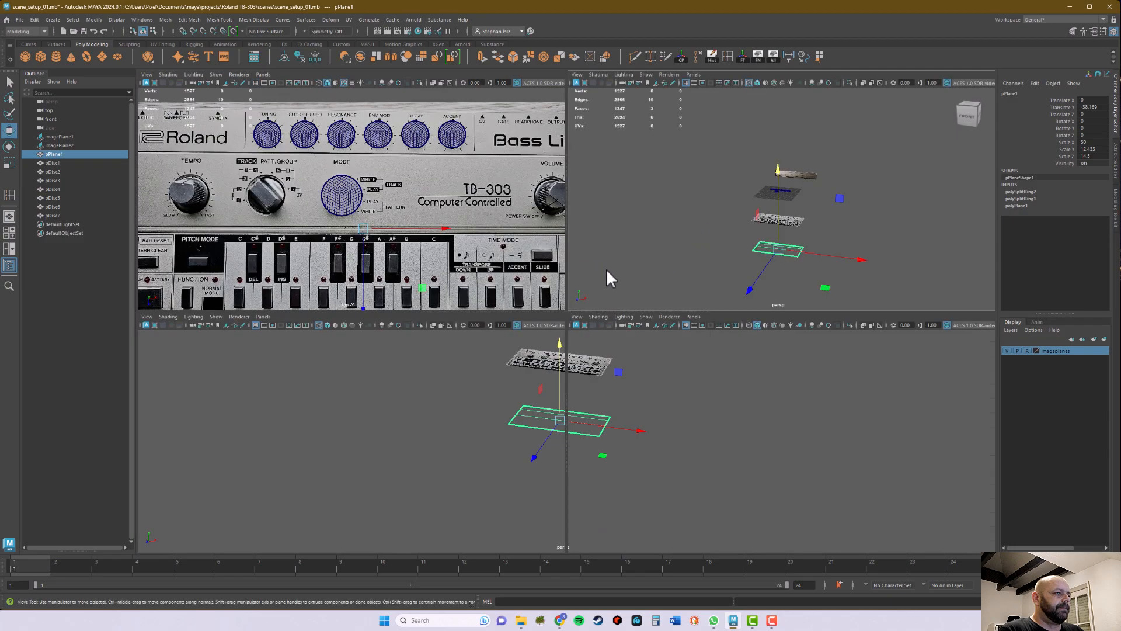
pyautogui.press('space')
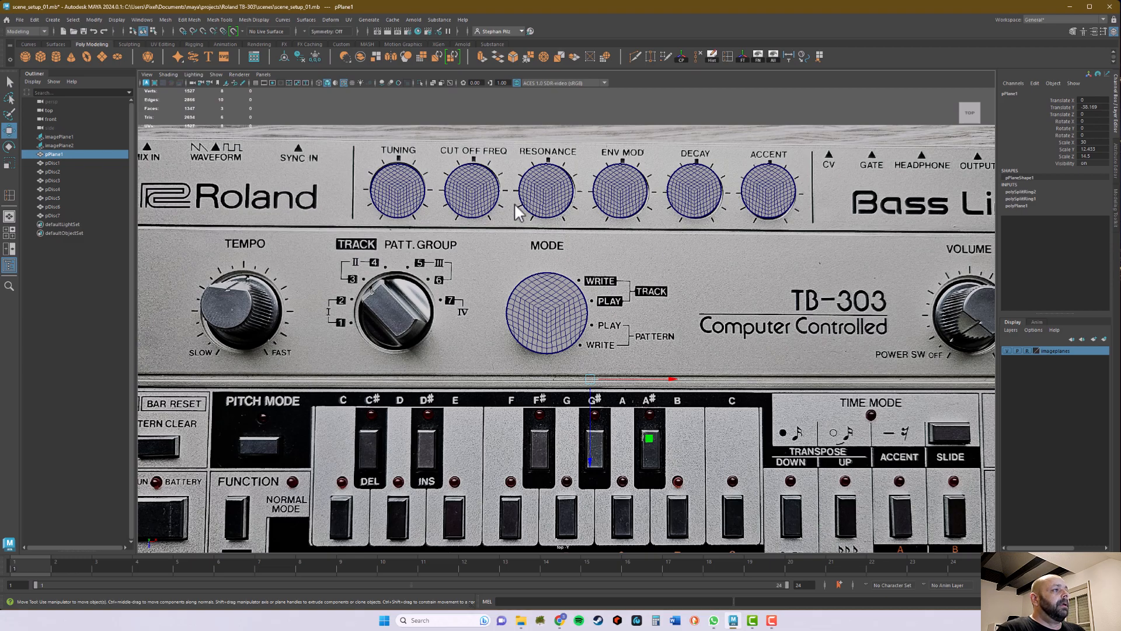
# Step: Select the Mode knob disc and compare the shaded discs with the knobs in the reference image
pyautogui.click(558, 302)
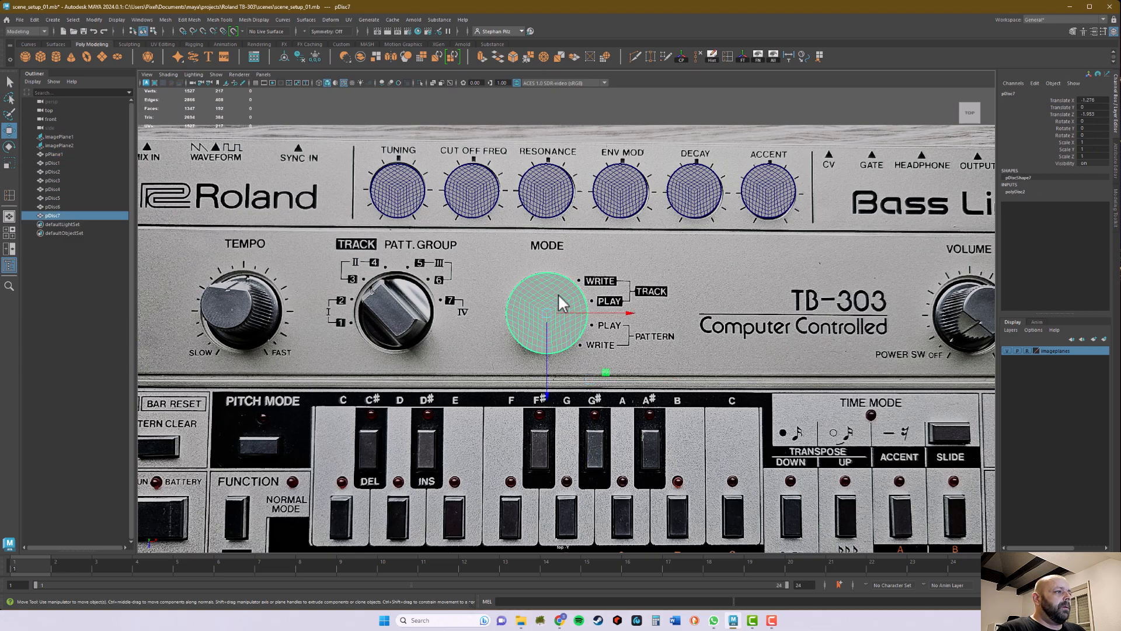
pyautogui.scroll(5, 540, 305)
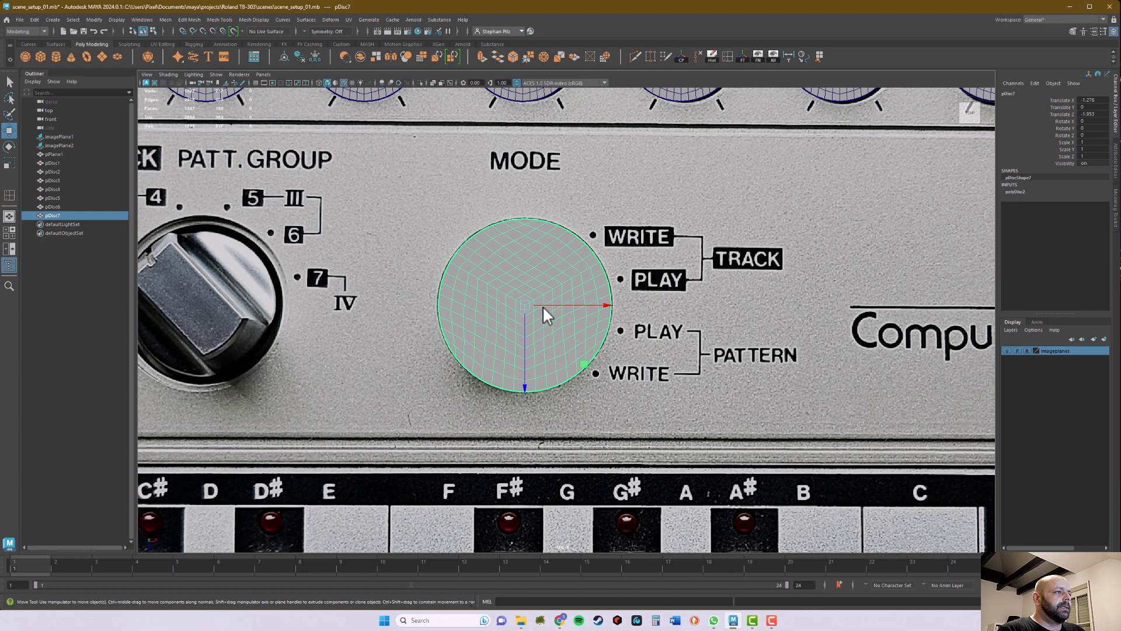
pyautogui.keyDown('alt'); pyautogui.moveTo(547, 222); pyautogui.dragTo(555, 366, button='middle'); pyautogui.keyUp('alt')
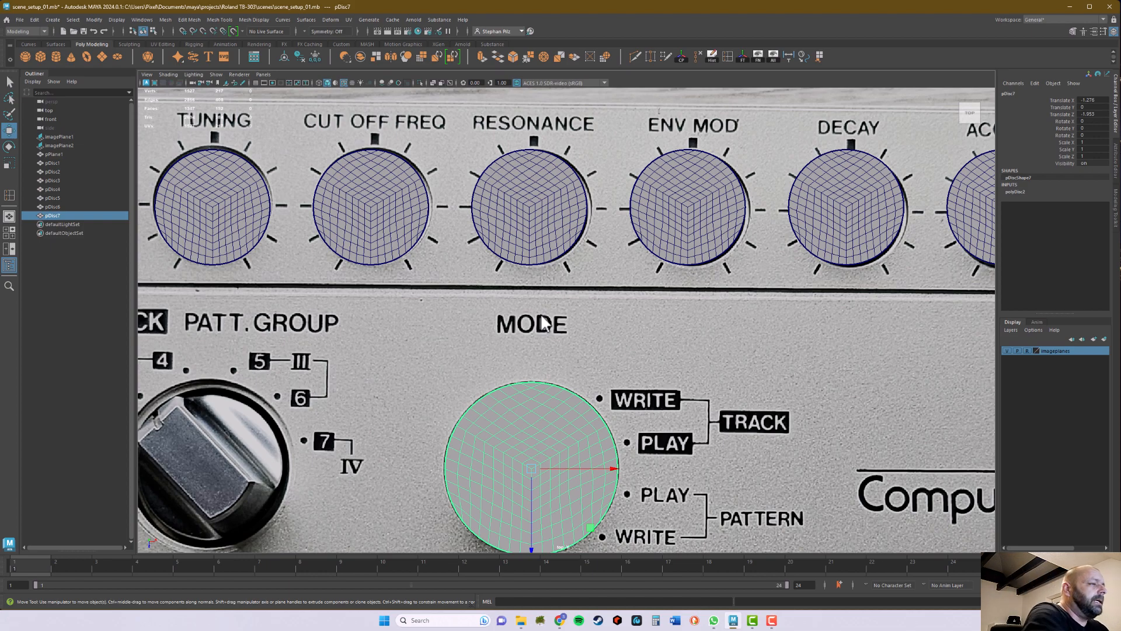
pyautogui.scroll(-5, 572, 461)
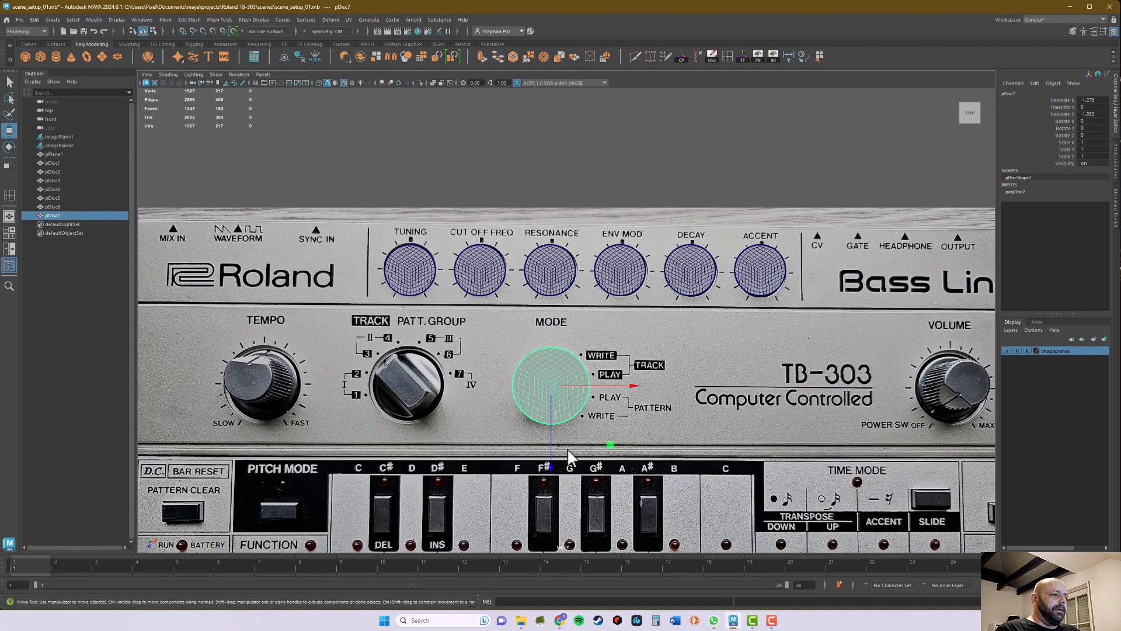
# Step: Move the Mode knob disc along X, snapping it into line with the centre of the Resonance knob disc
pyautogui.scroll(1, 578, 438)
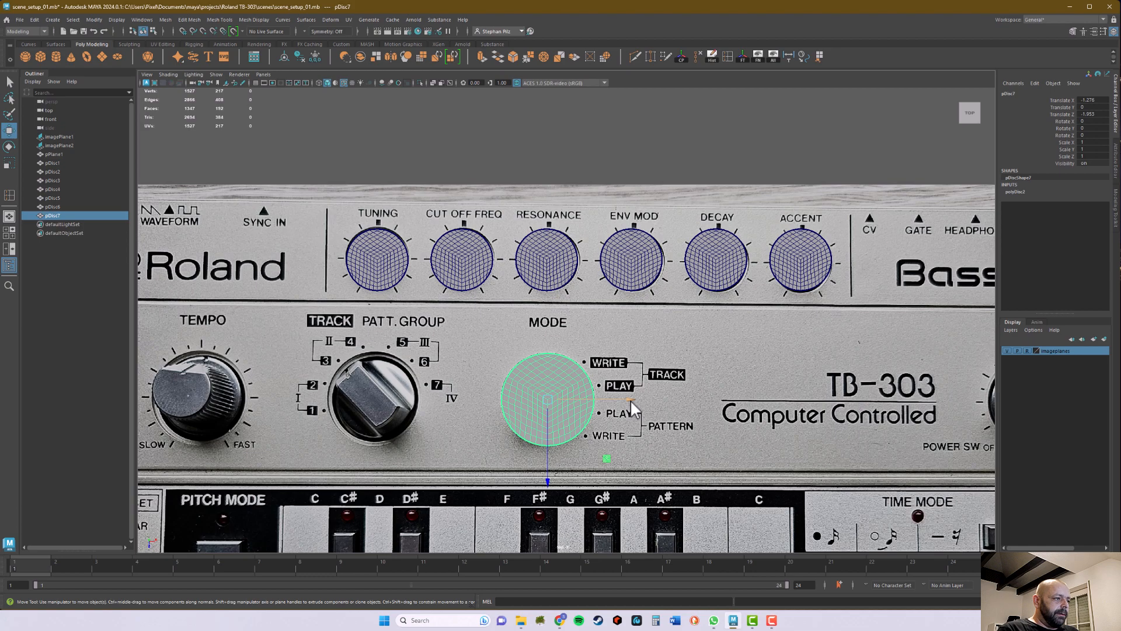
pyautogui.moveTo(629, 400); pyautogui.dragTo(626, 400)
pyautogui.scroll(5, 556, 329)
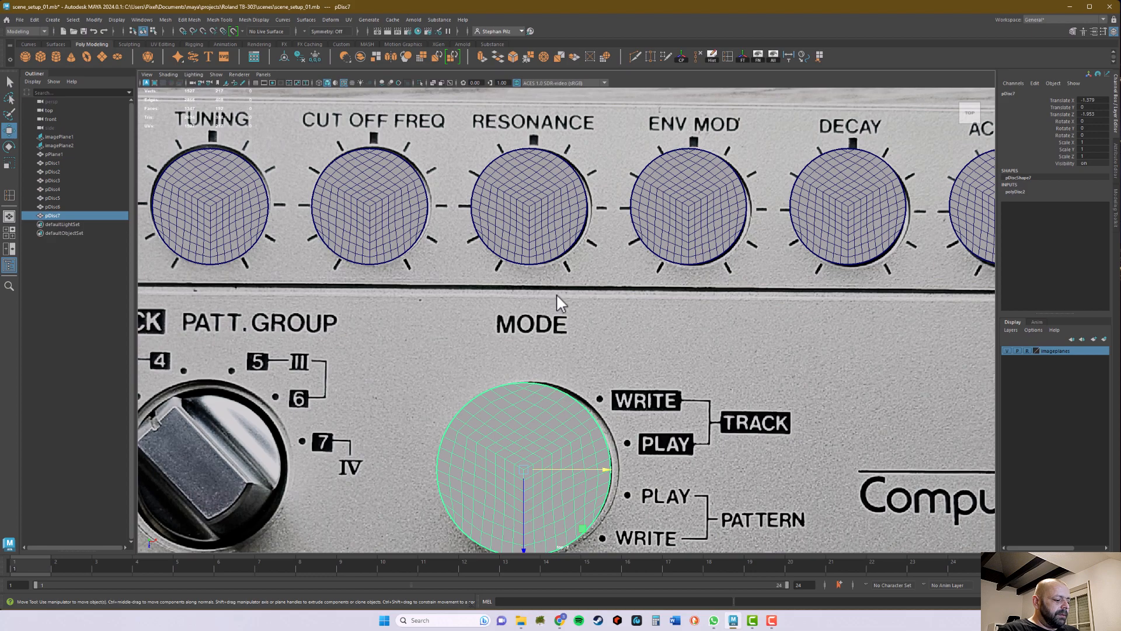
pyautogui.press('v')
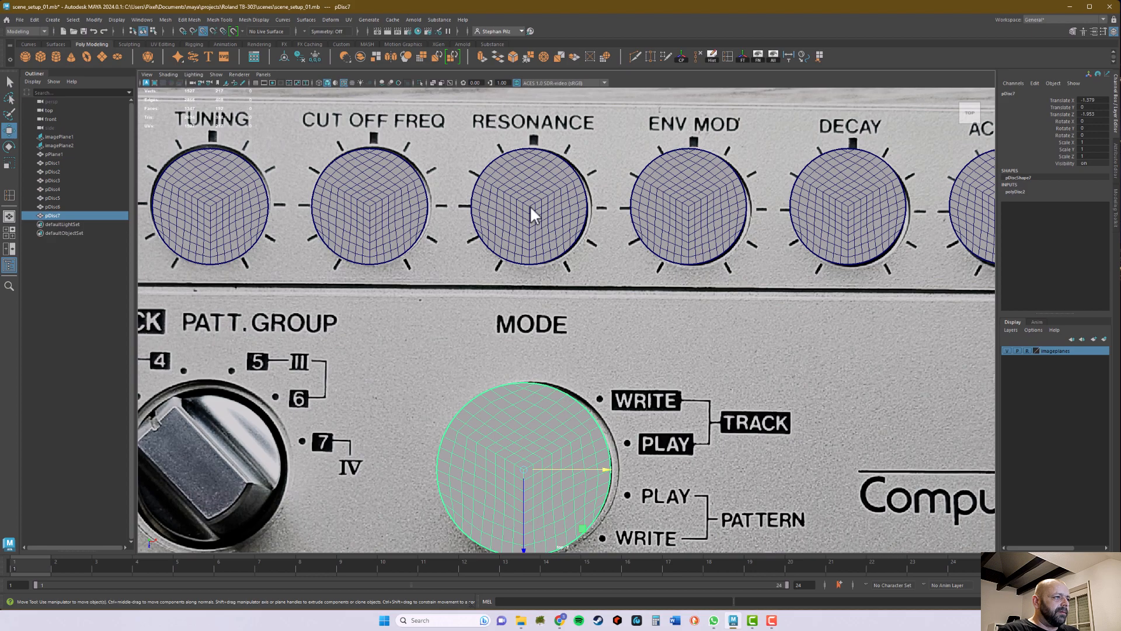
pyautogui.moveTo(530, 204); pyautogui.dragTo(530, 205, button='middle')
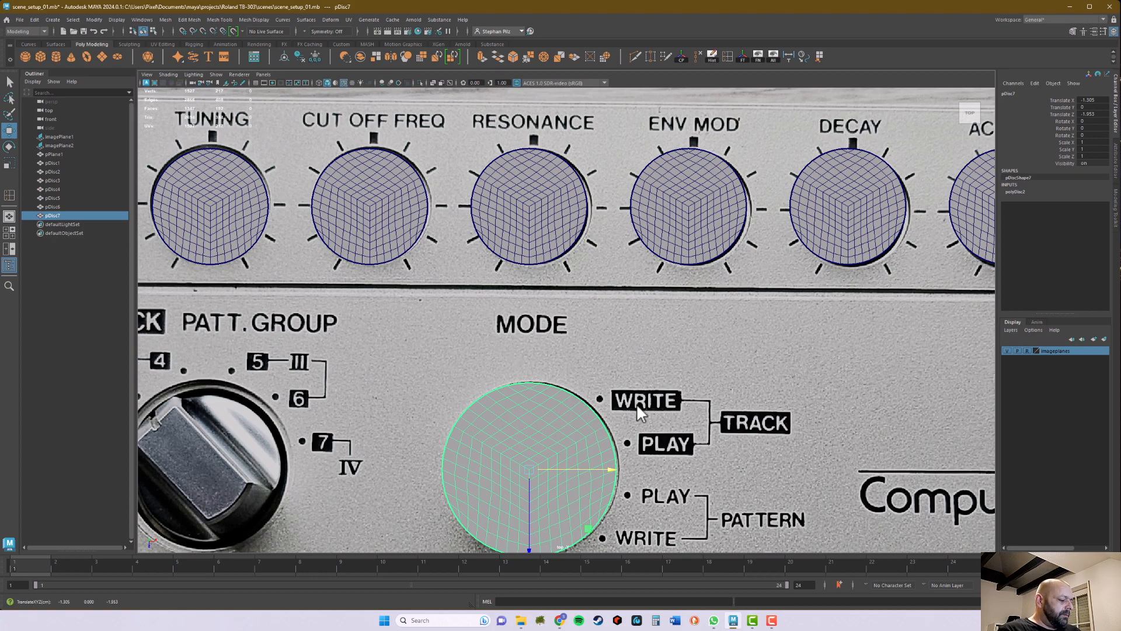
# Step: Duplicate the Mode knob disc onto the Track/Patt. Group knob and snap it along X to the Tuning disc's centre
pyautogui.scroll(-5, 623, 407)
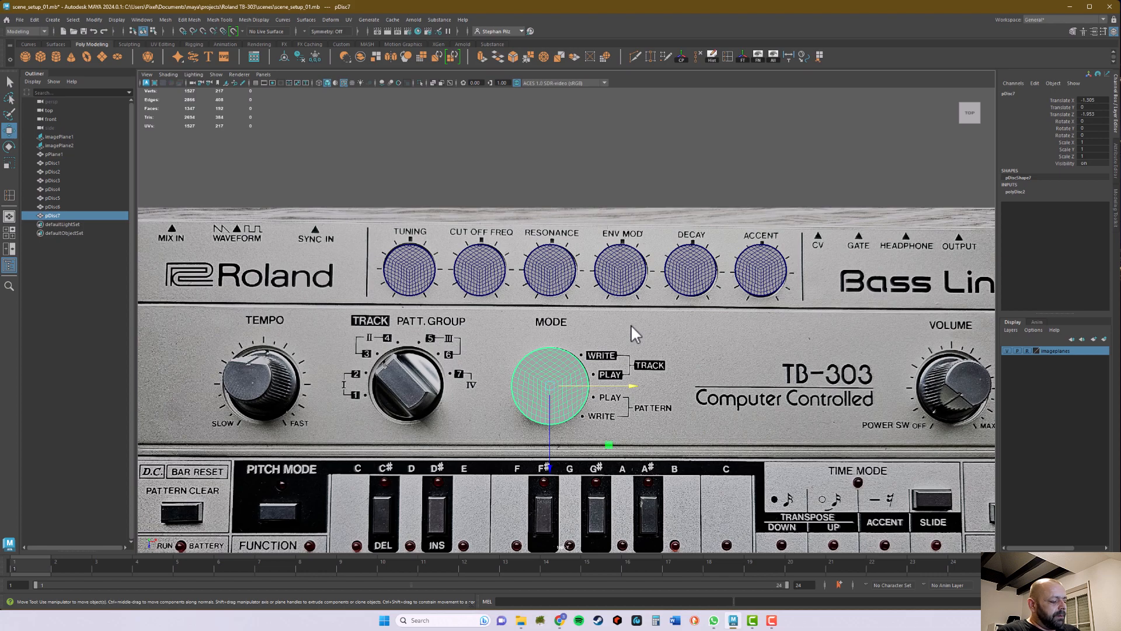
pyautogui.hotkey('ctrl', 'd')
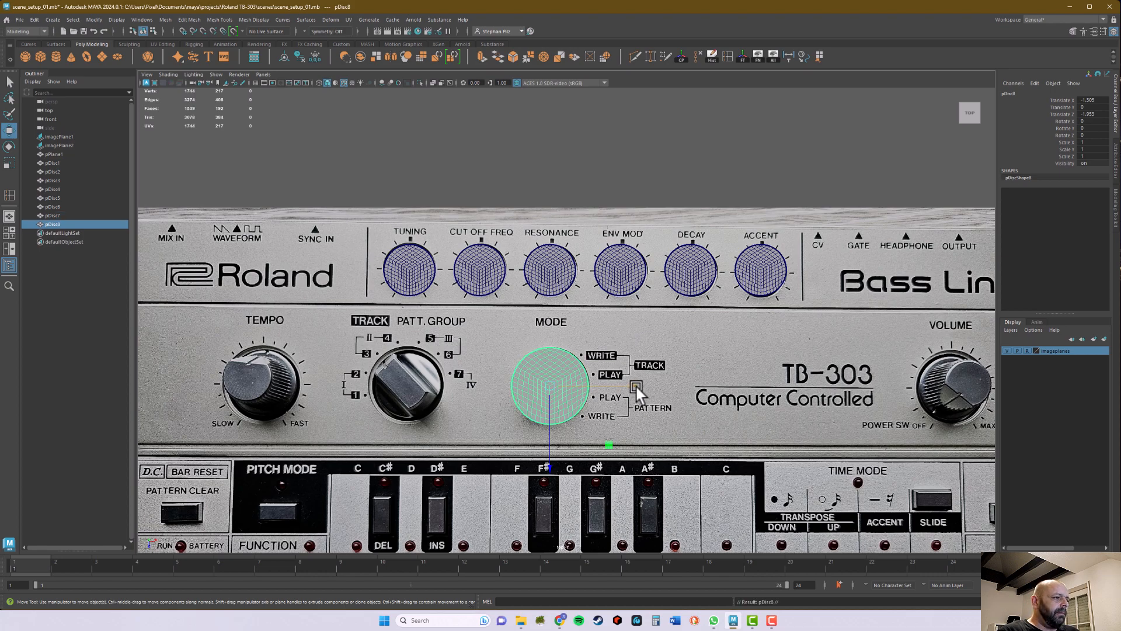
pyautogui.moveTo(636, 387); pyautogui.dragTo(486, 378)
pyautogui.scroll(5, 537, 370)
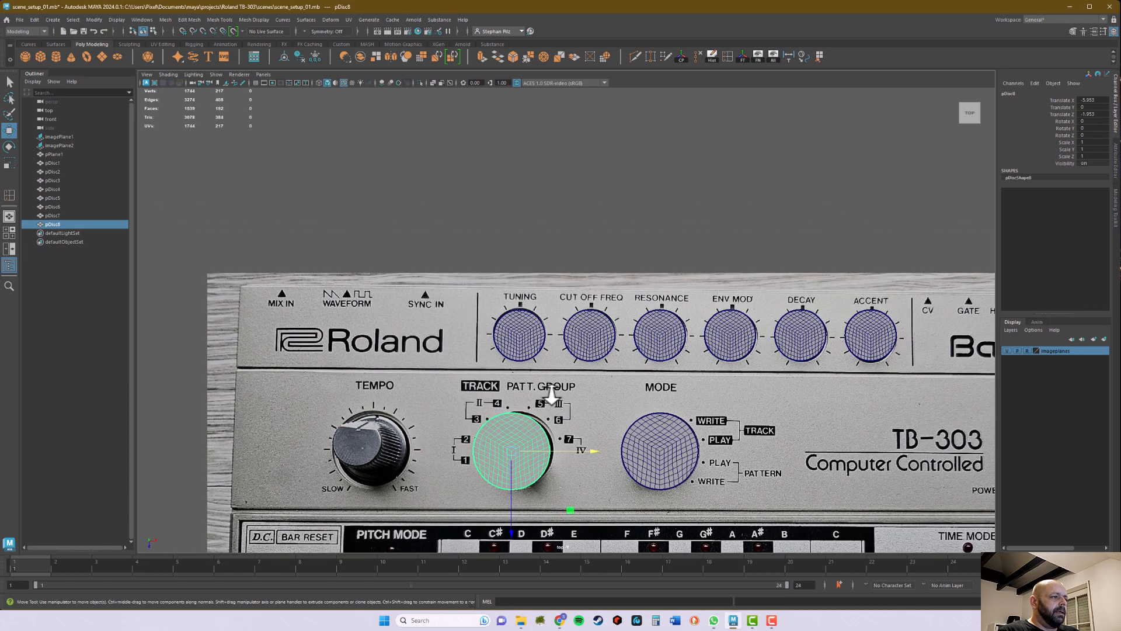
pyautogui.keyDown('alt'); pyautogui.moveTo(551, 426); pyautogui.dragTo(584, 289, button='middle'); pyautogui.keyUp('alt')
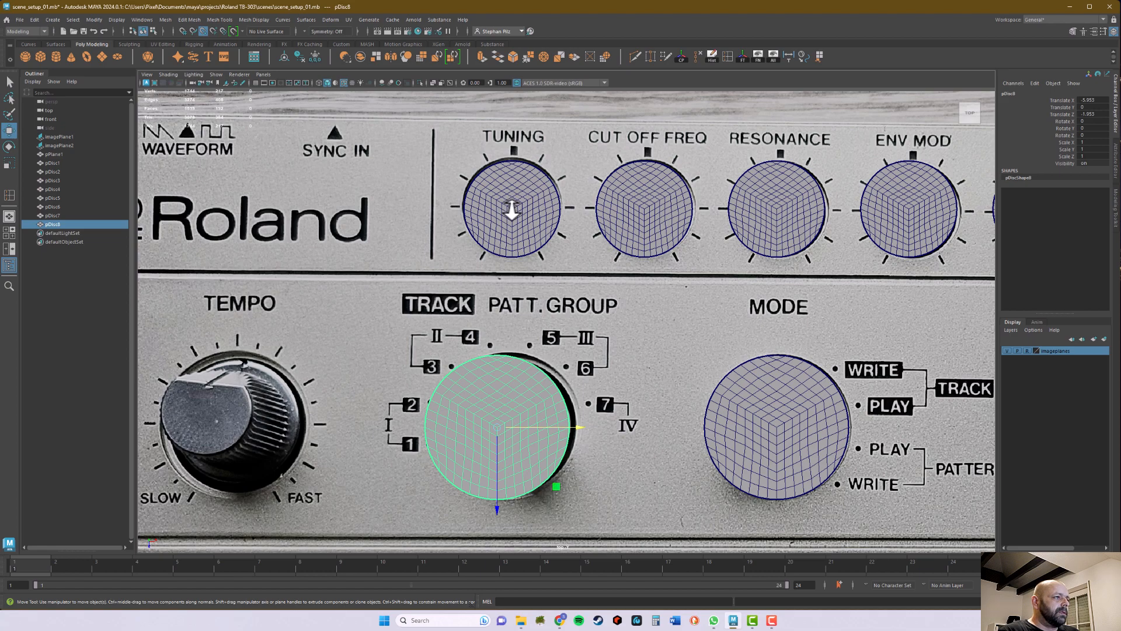
pyautogui.moveTo(512, 210); pyautogui.dragTo(512, 208, button='middle')
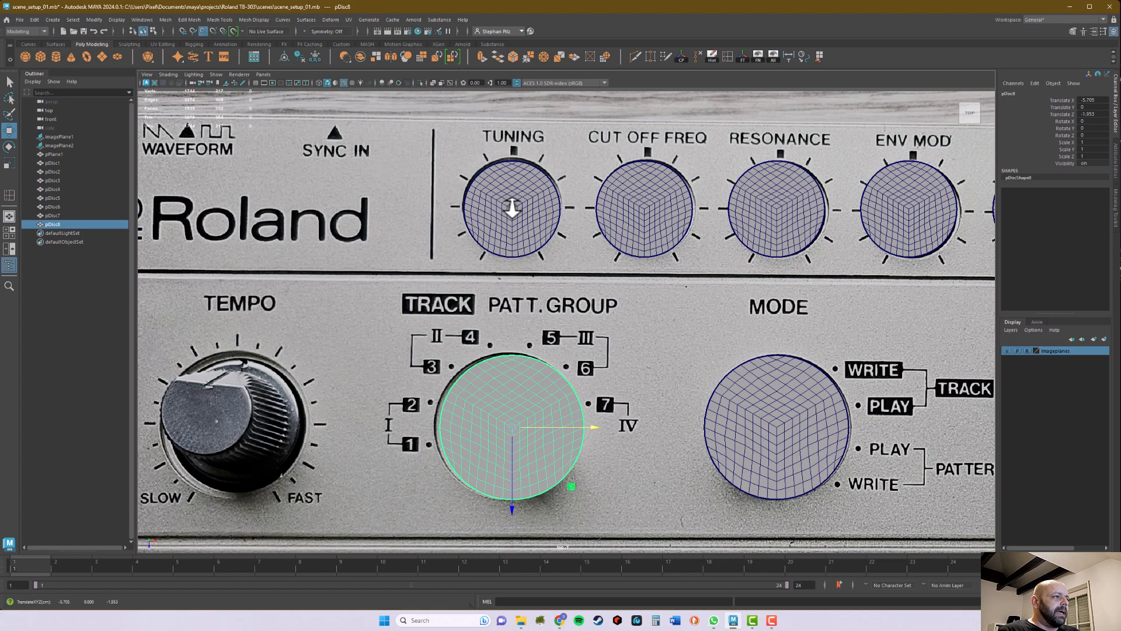
pyautogui.click(582, 428)
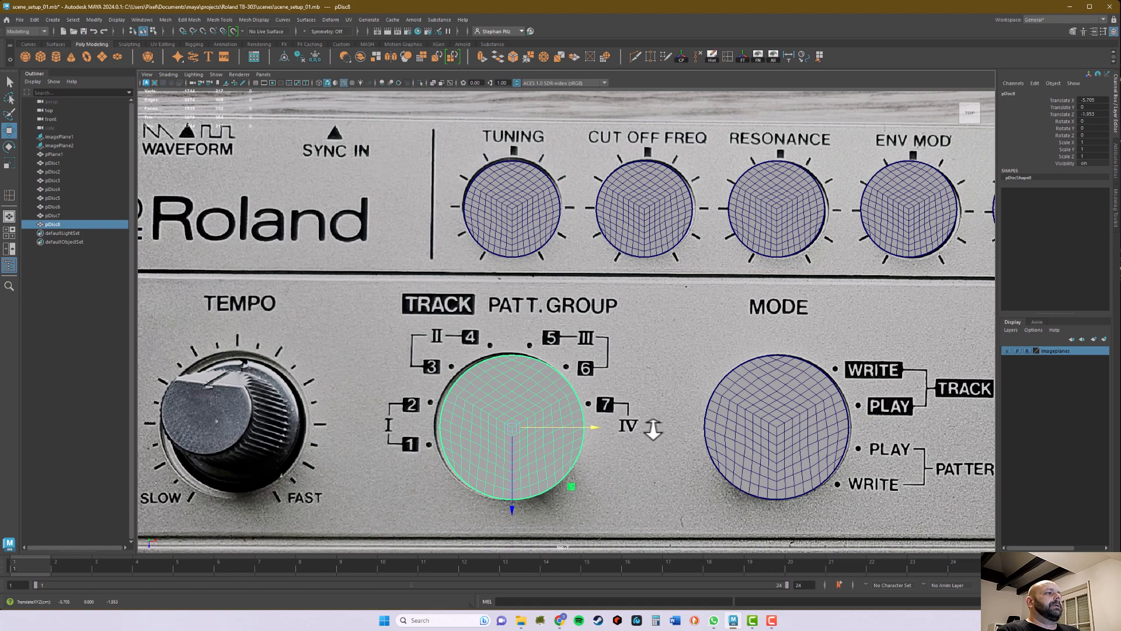
# Step: Duplicate the Track/Patt. Group disc and move the copy along X onto the Tempo knob, at about -10.32
pyautogui.scroll(-3, 653, 448)
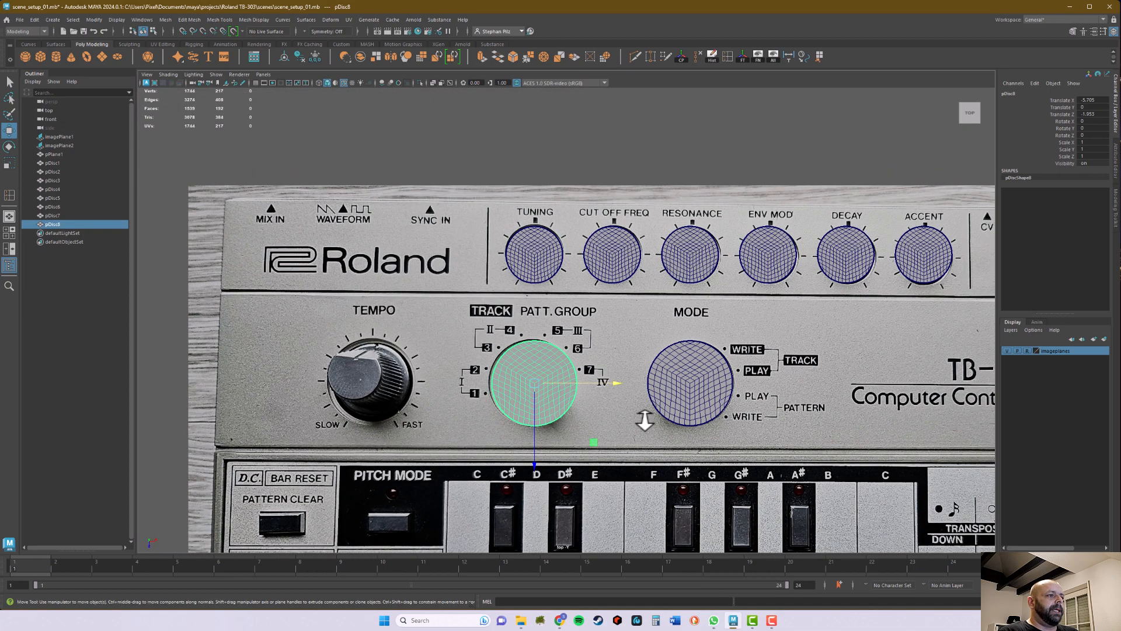
pyautogui.scroll(-1, 643, 421)
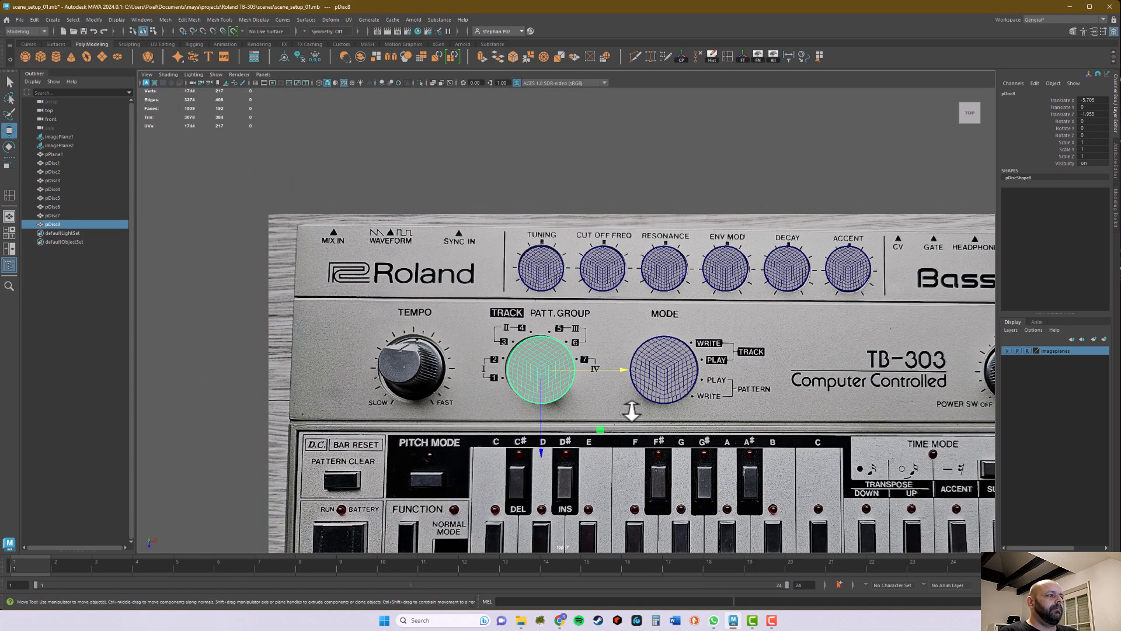
pyautogui.scroll(-1, 657, 382)
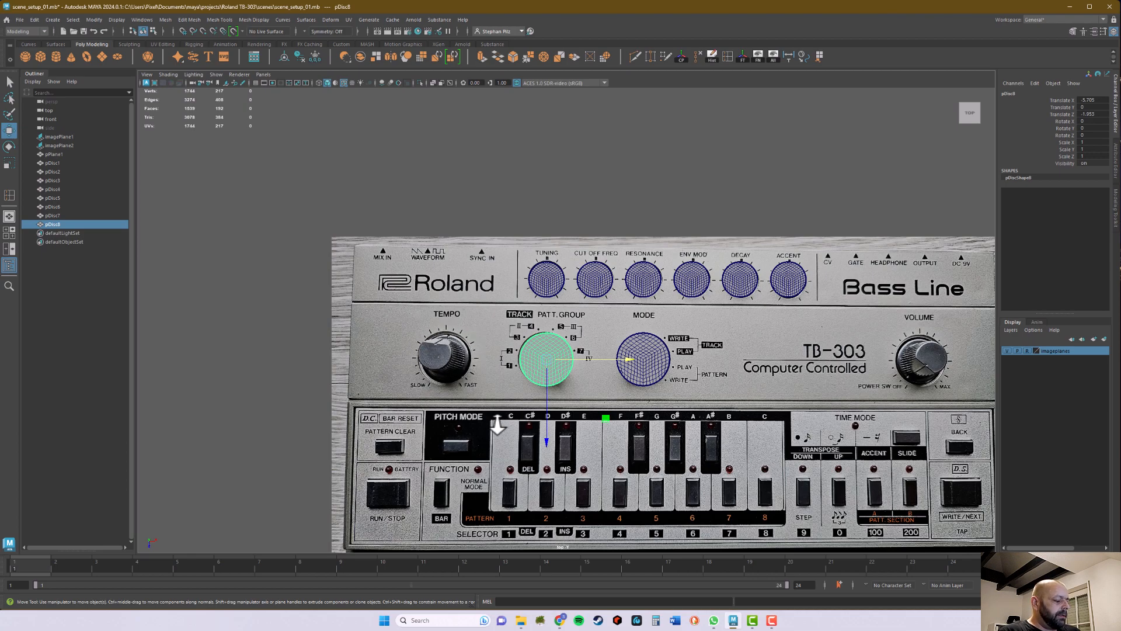
pyautogui.hotkey('ctrl', 'd')
pyautogui.moveTo(628, 360); pyautogui.dragTo(526, 356)
pyautogui.keyDown('alt'); pyautogui.moveTo(717, 352); pyautogui.dragTo(600, 334, button='middle'); pyautogui.keyUp('alt')
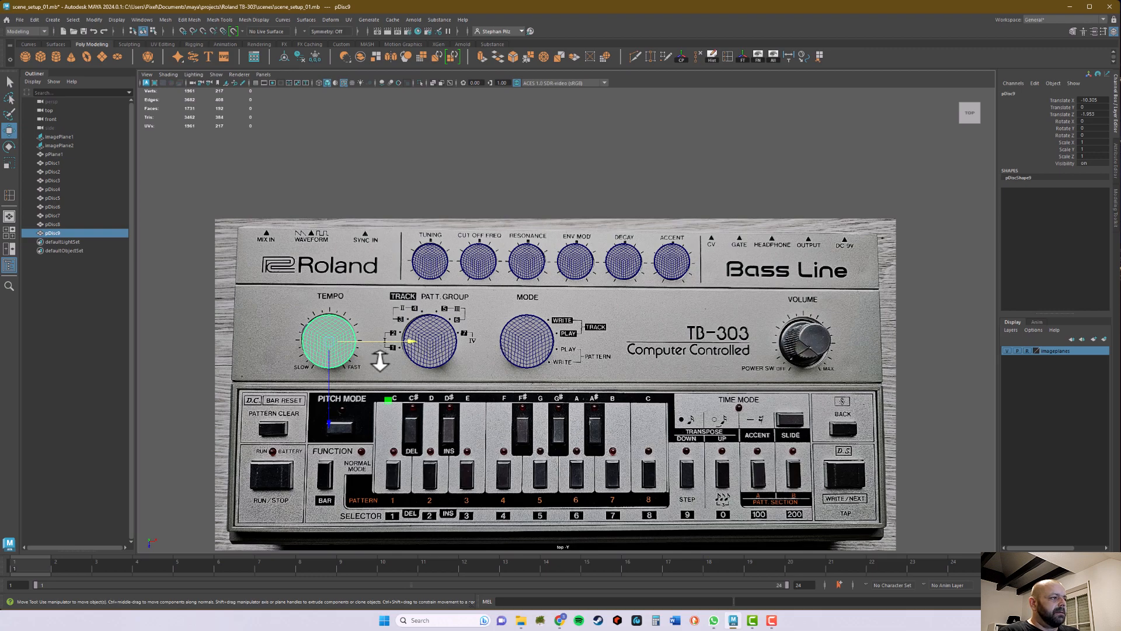
pyautogui.scroll(4, 380, 362)
pyautogui.keyDown('alt'); pyautogui.moveTo(395, 368); pyautogui.dragTo(673, 353, button='middle'); pyautogui.keyUp('alt')
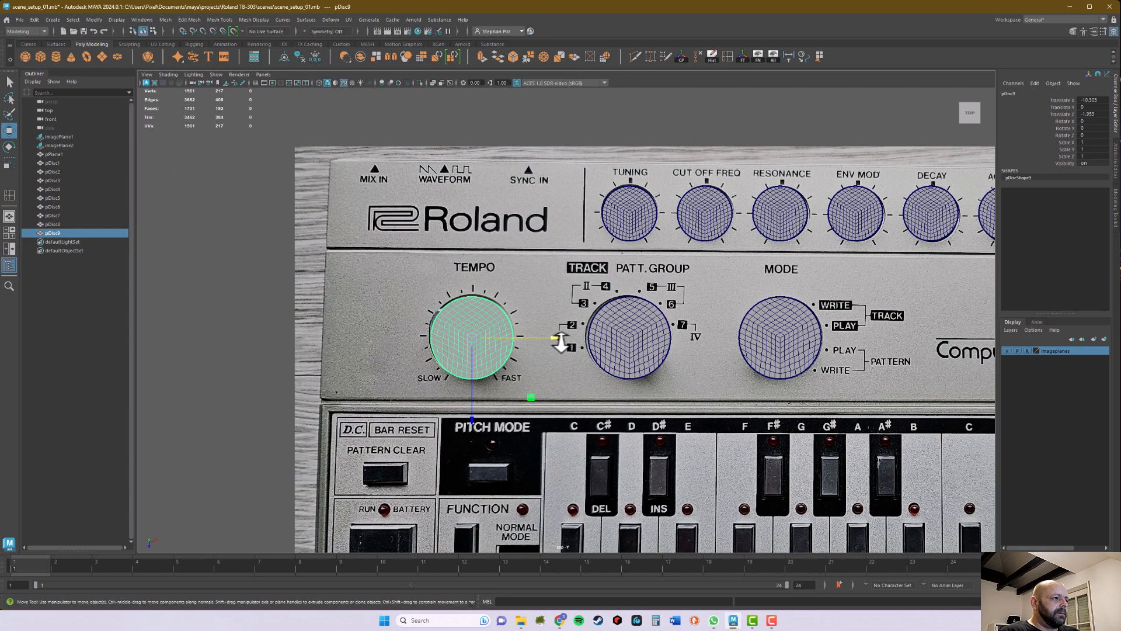
pyautogui.moveTo(556, 337); pyautogui.dragTo(557, 334)
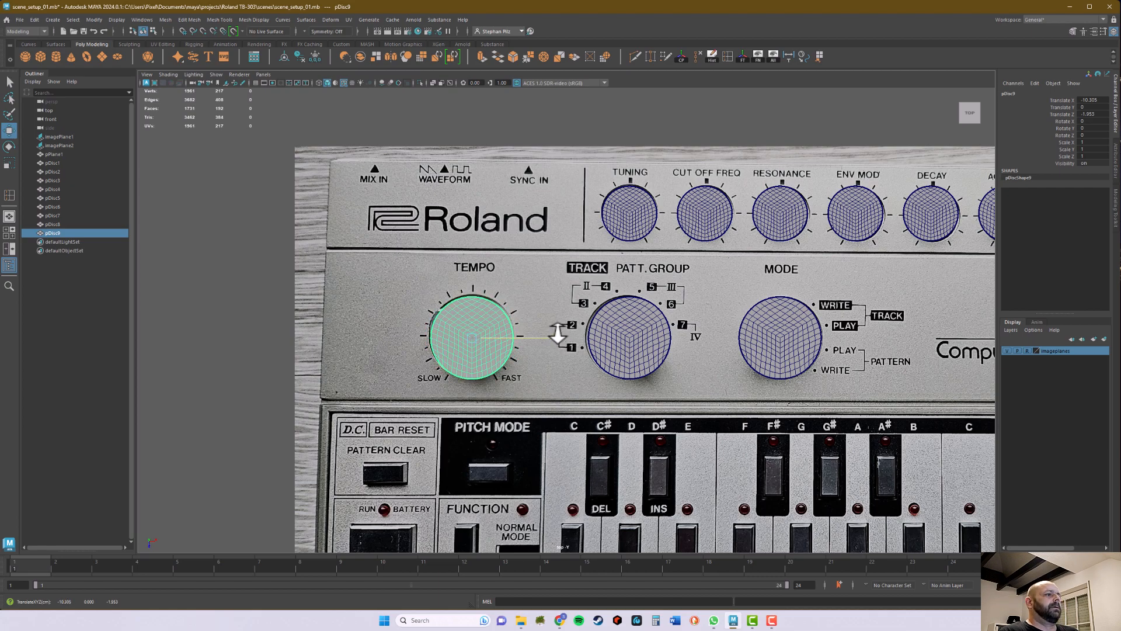
pyautogui.moveTo(557, 334); pyautogui.dragTo(555, 325)
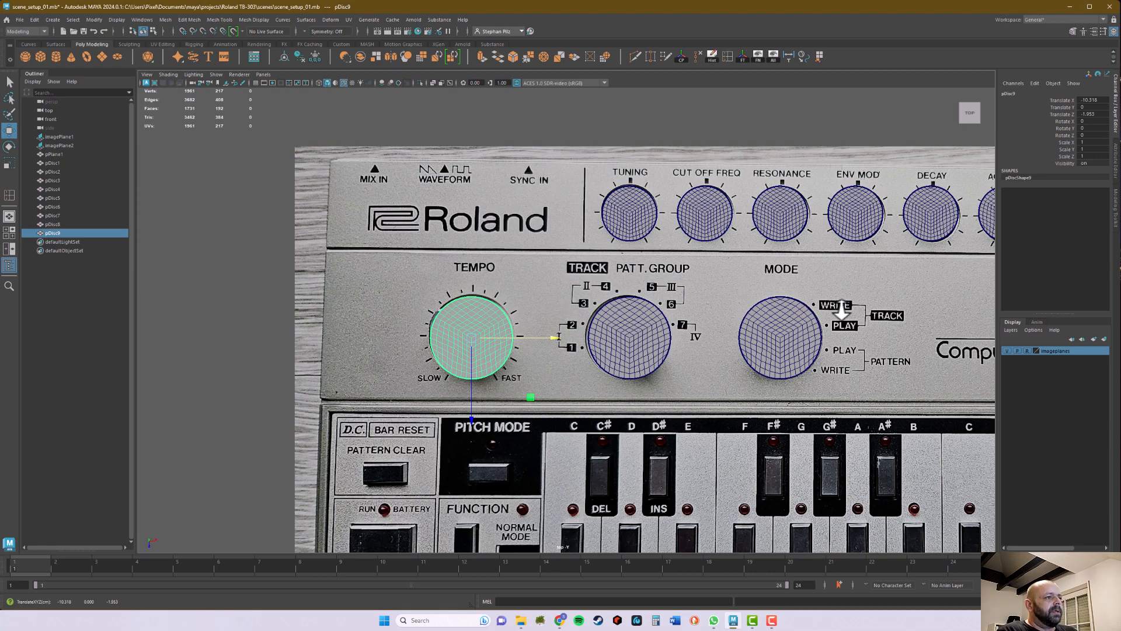
# Step: Duplicate the Tempo disc and move the copy along X onto the centre of the Volume knob, at about 11.24
pyautogui.keyDown('alt'); pyautogui.moveTo(922, 335); pyautogui.dragTo(403, 303, button='middle'); pyautogui.keyUp('alt')
pyautogui.keyDown('alt'); pyautogui.moveTo(538, 315); pyautogui.dragTo(742, 336, button='middle'); pyautogui.keyUp('alt')
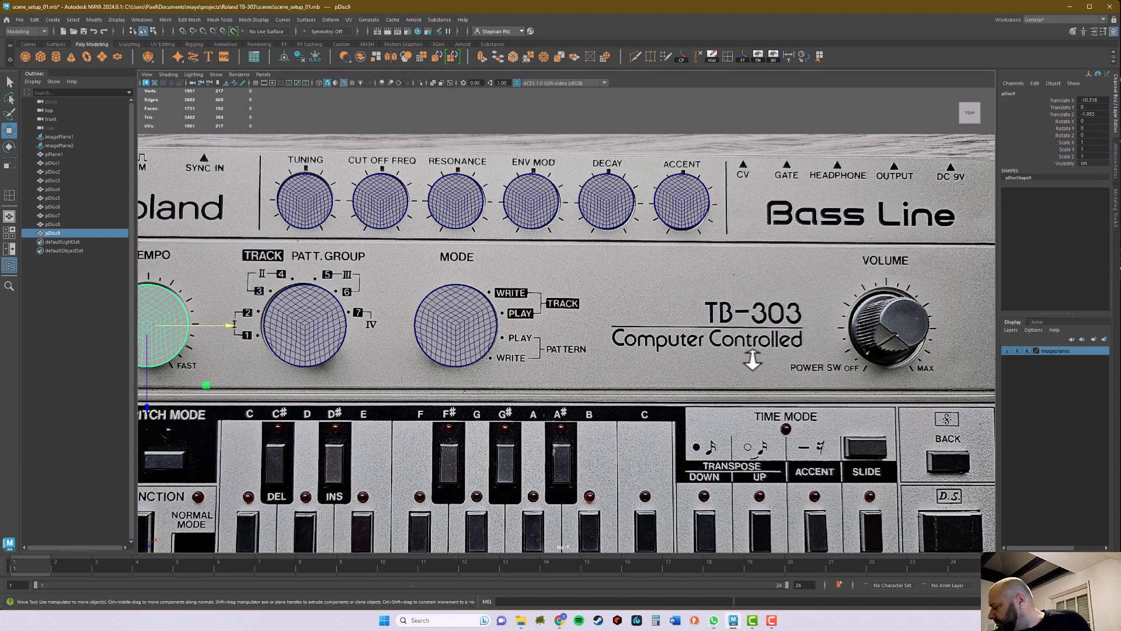
pyautogui.keyDown('alt'); pyautogui.moveTo(726, 350); pyautogui.dragTo(678, 348, button='middle'); pyautogui.keyUp('alt')
pyautogui.scroll(-3, 681, 344)
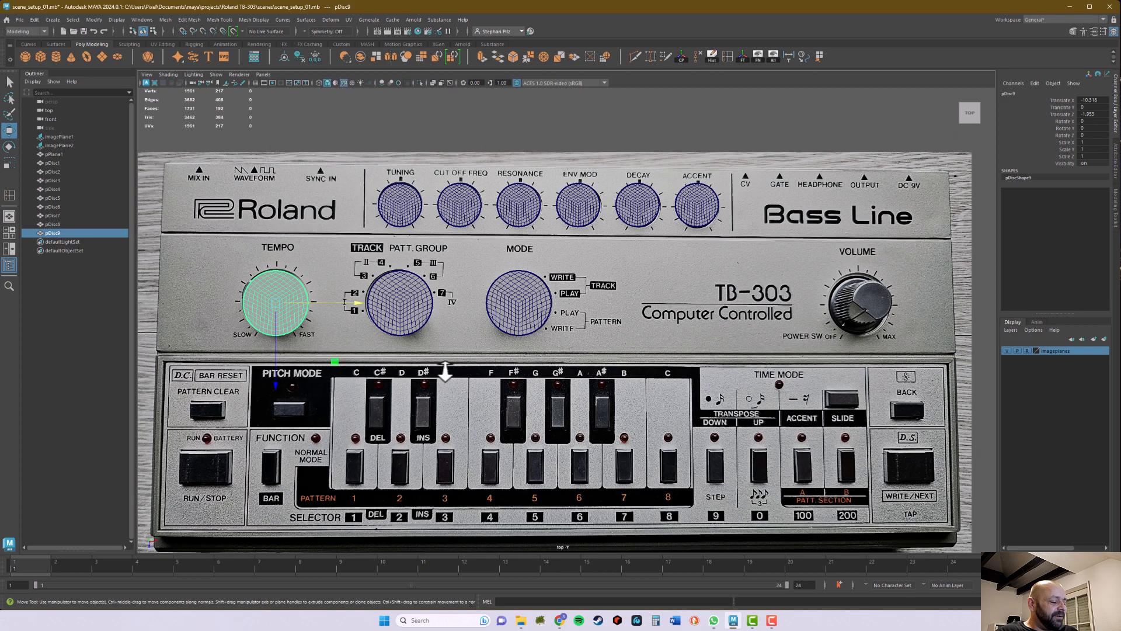
pyautogui.hotkey('ctrl', 'd')
pyautogui.moveTo(353, 302); pyautogui.dragTo(933, 272)
pyautogui.scroll(3, 882, 328)
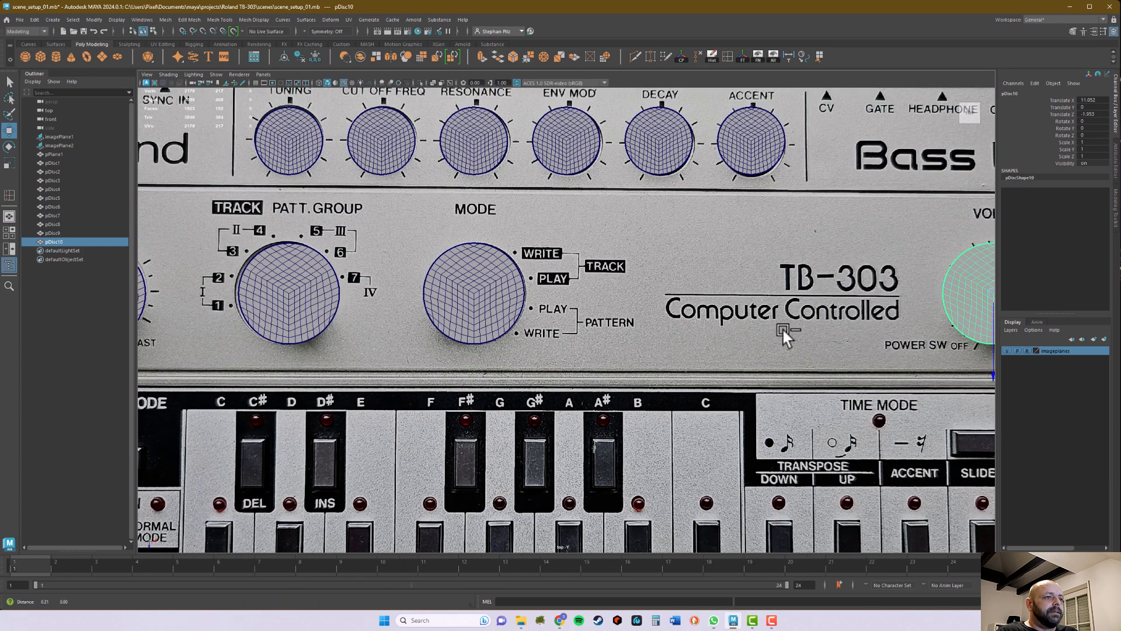
pyautogui.keyDown('alt'); pyautogui.moveTo(832, 331); pyautogui.dragTo(306, 338, button='middle'); pyautogui.keyUp('alt')
pyautogui.moveTo(542, 298)
pyautogui.mouseDown()
pyautogui.moveTo(558, 300)
pyautogui.moveTo(548, 301)
pyautogui.mouseUp()
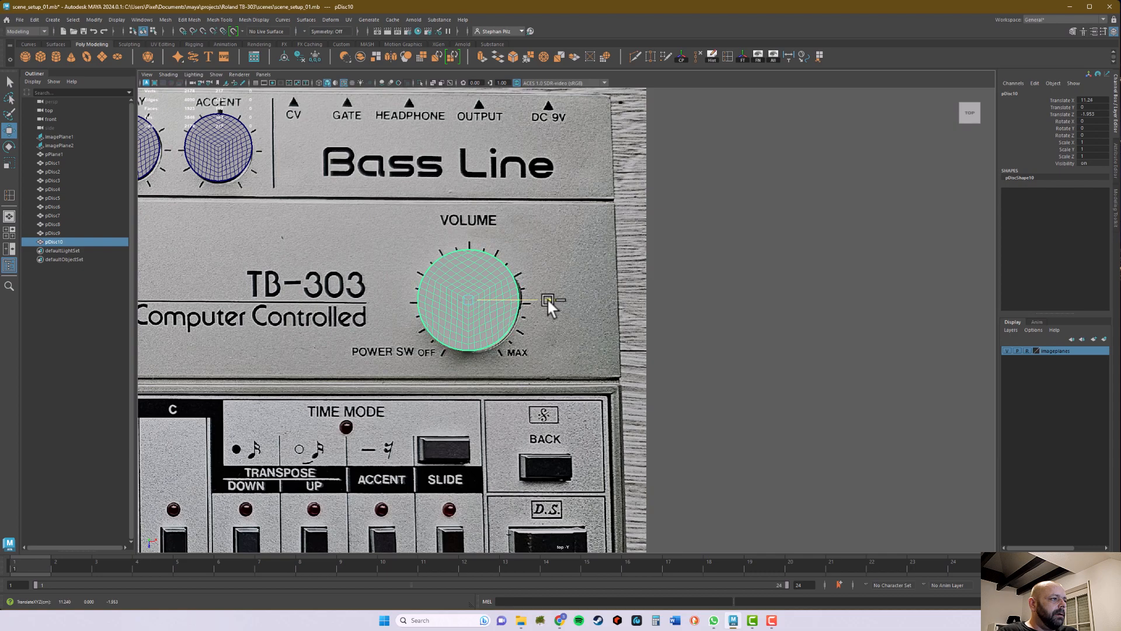
pyautogui.keyDown('alt'); pyautogui.moveTo(561, 306); pyautogui.dragTo(336, 318, button='right'); pyautogui.keyUp('alt')
pyautogui.keyDown('alt'); pyautogui.moveTo(373, 327); pyautogui.dragTo(654, 315, button='middle'); pyautogui.keyUp('alt')
pyautogui.keyDown('alt'); pyautogui.moveTo(692, 314); pyautogui.dragTo(626, 313, button='right'); pyautogui.keyUp('alt')
pyautogui.moveTo(634, 302)
pyautogui.keyDown('alt'); pyautogui.mouseDown(button='middle')
pyautogui.moveTo(609, 303)
pyautogui.moveTo(628, 282)
pyautogui.moveTo(612, 301)
pyautogui.mouseUp(button='middle'); pyautogui.keyUp('alt')
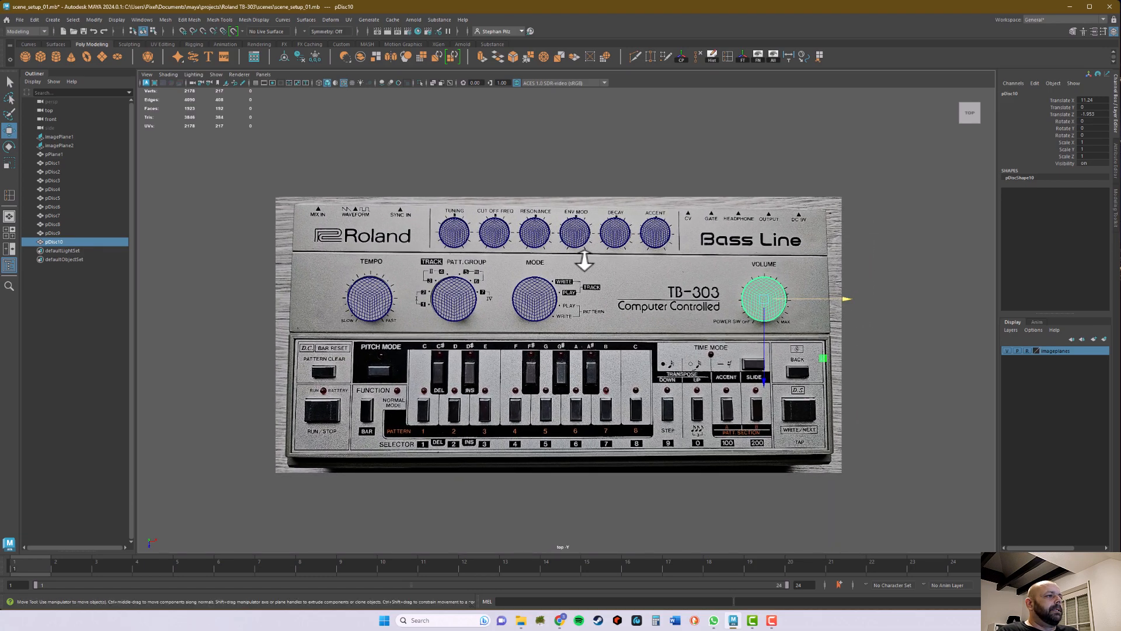